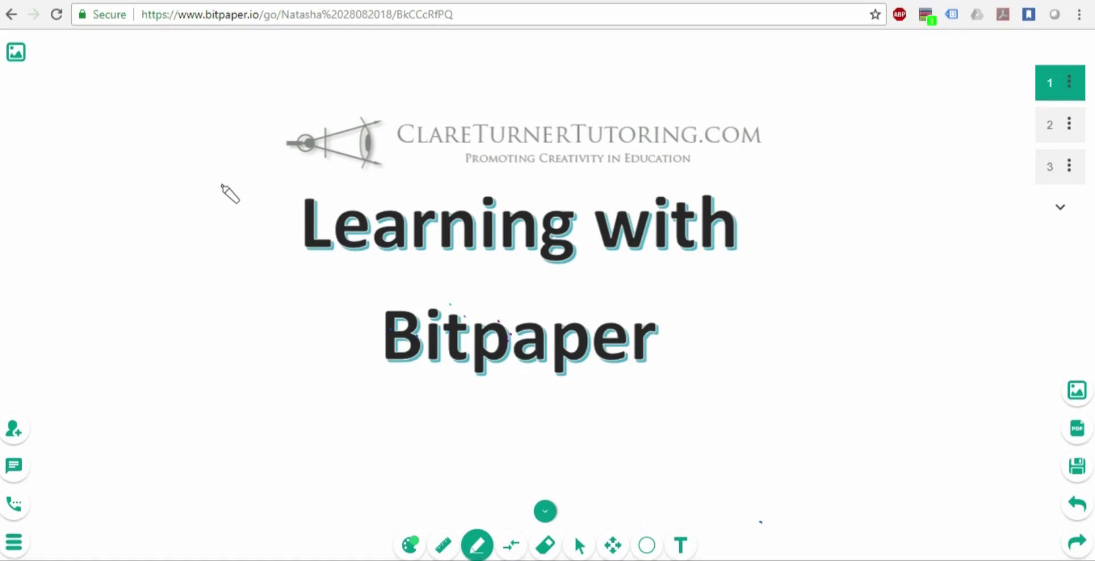
Load the copied board link in a new Chrome tab and close the welcome dialog
left_click(489, 16)
key("ctrl+c")
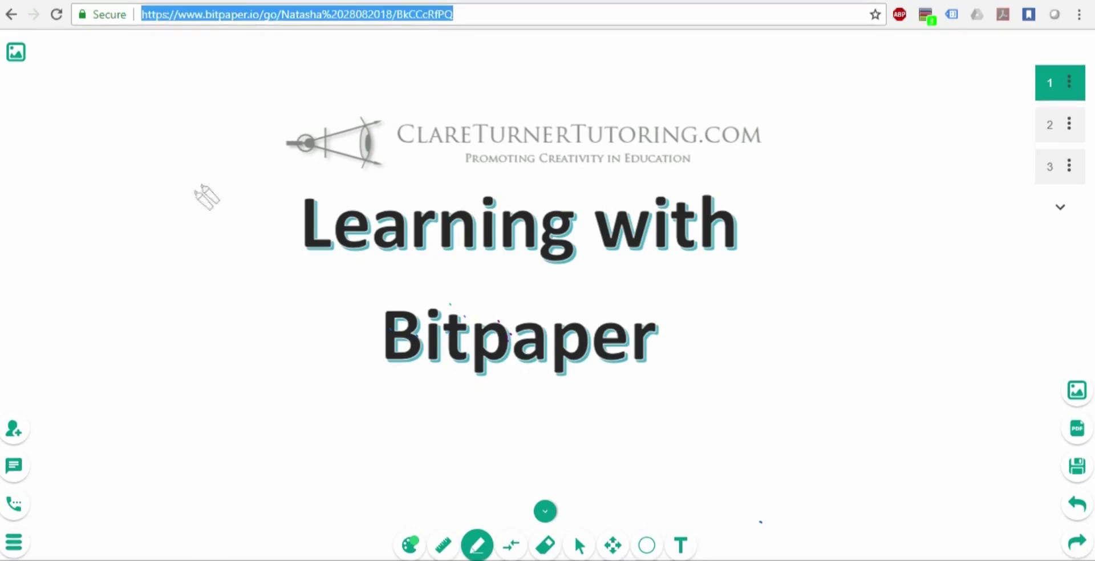
left_click(234, 480)
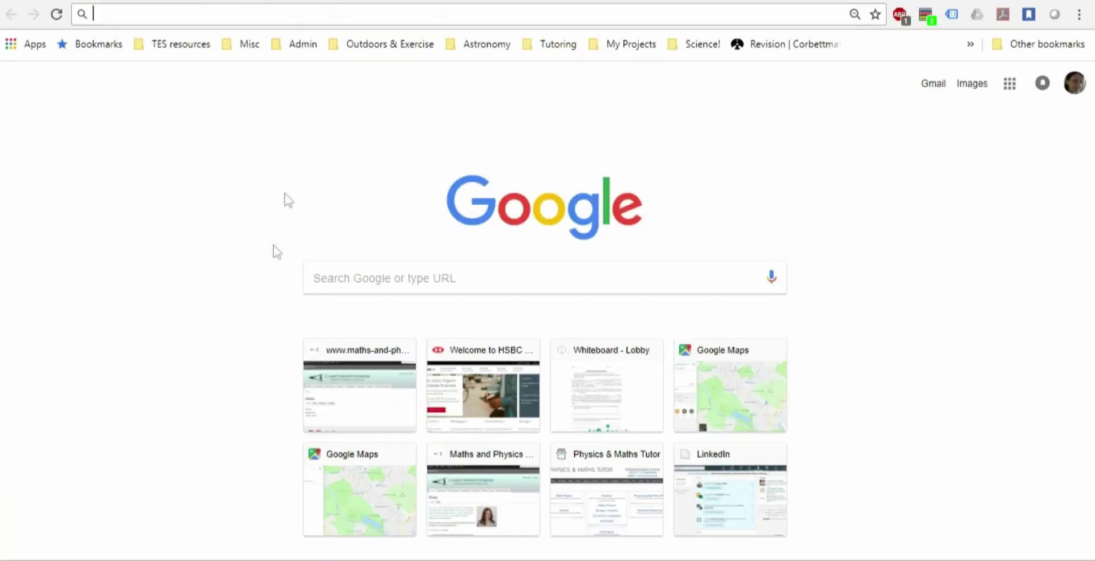
key("ctrl+v")
key("Return")
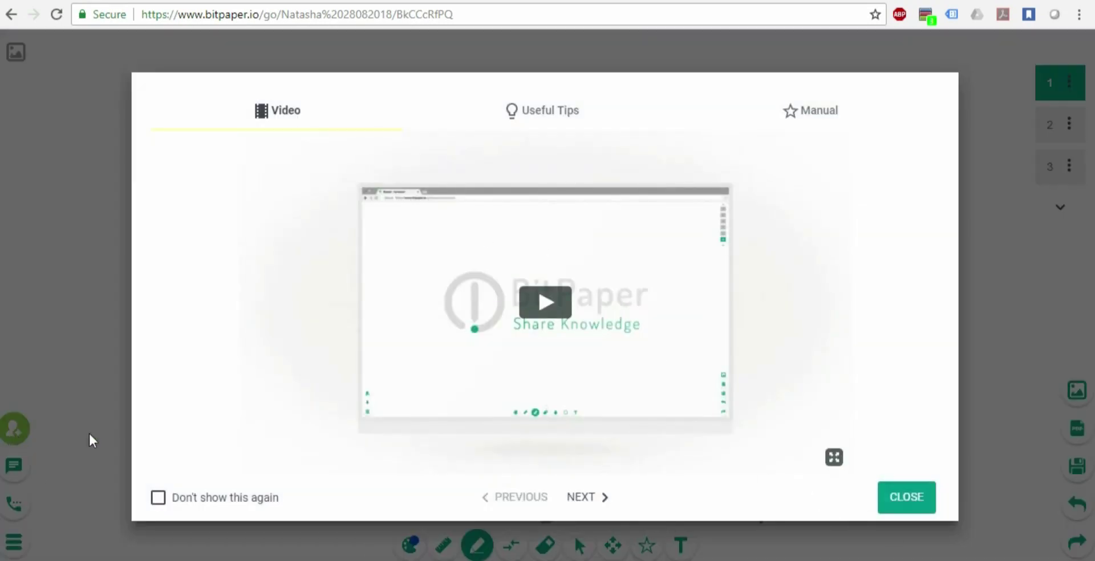
left_click(905, 500)
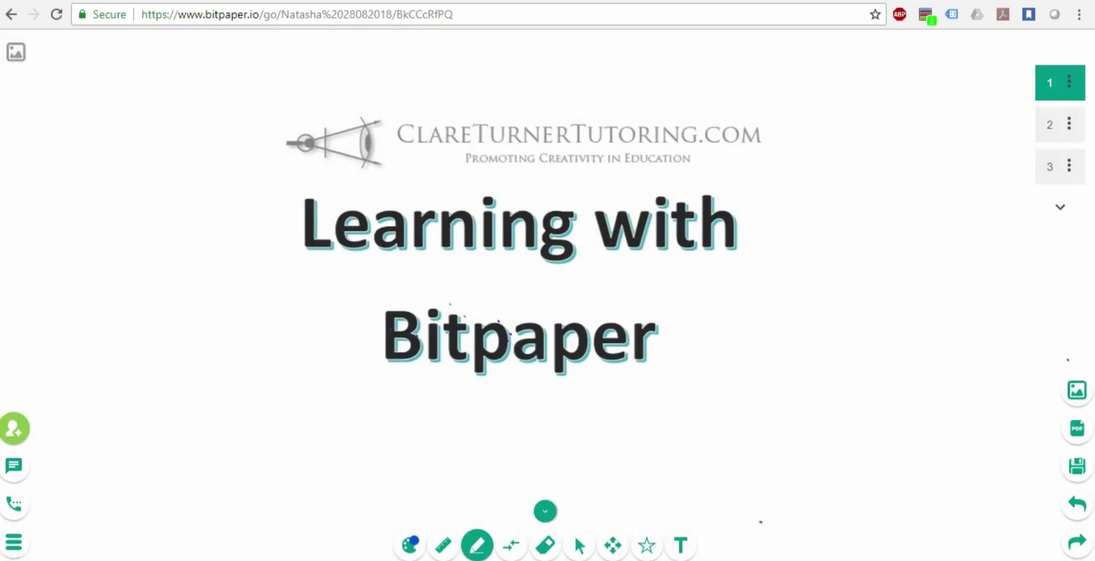
Switch the pen to purple and draw a stick figure on the left of page 1
left_click(409, 544)
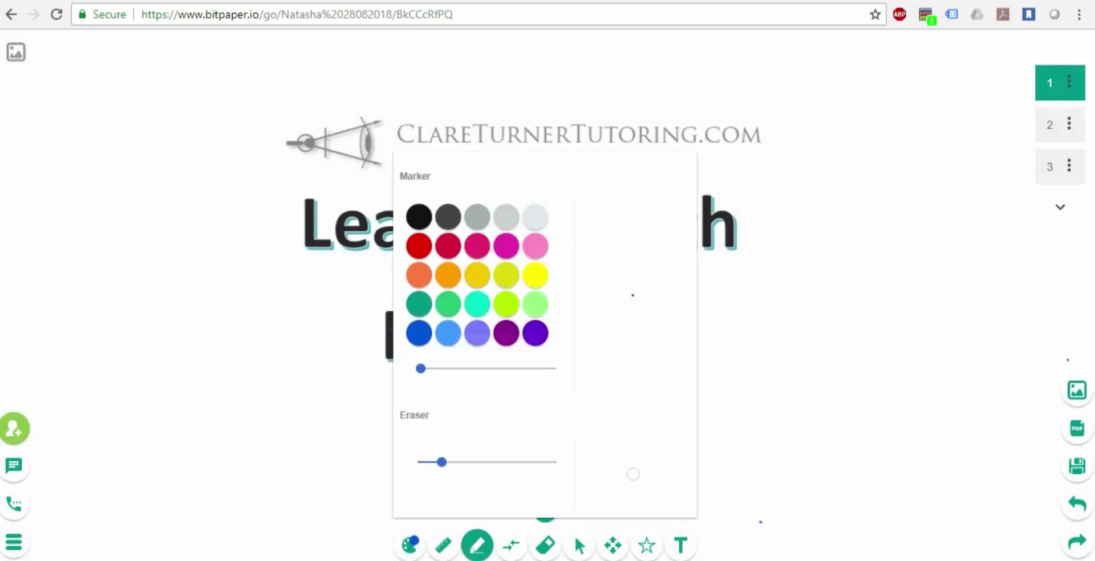
left_click(505, 332)
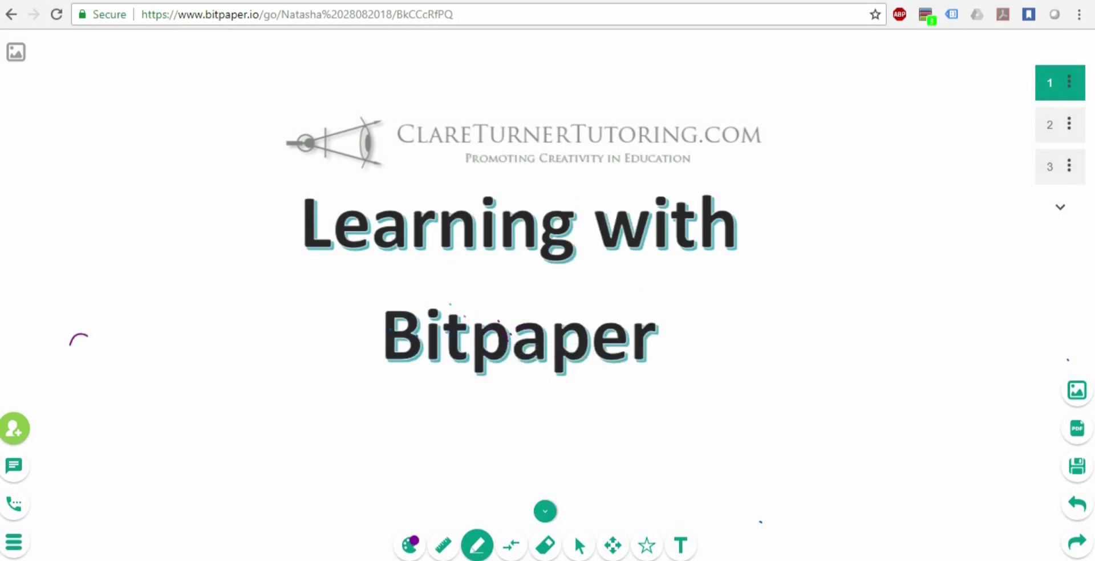
left_click_drag(88, 338, 78, 337)
left_click_drag(83, 415, 82, 425)
mouse_move(86, 397)
left_mouse_down()
mouse_move(101, 407)
mouse_move(94, 376)
left_mouse_up()
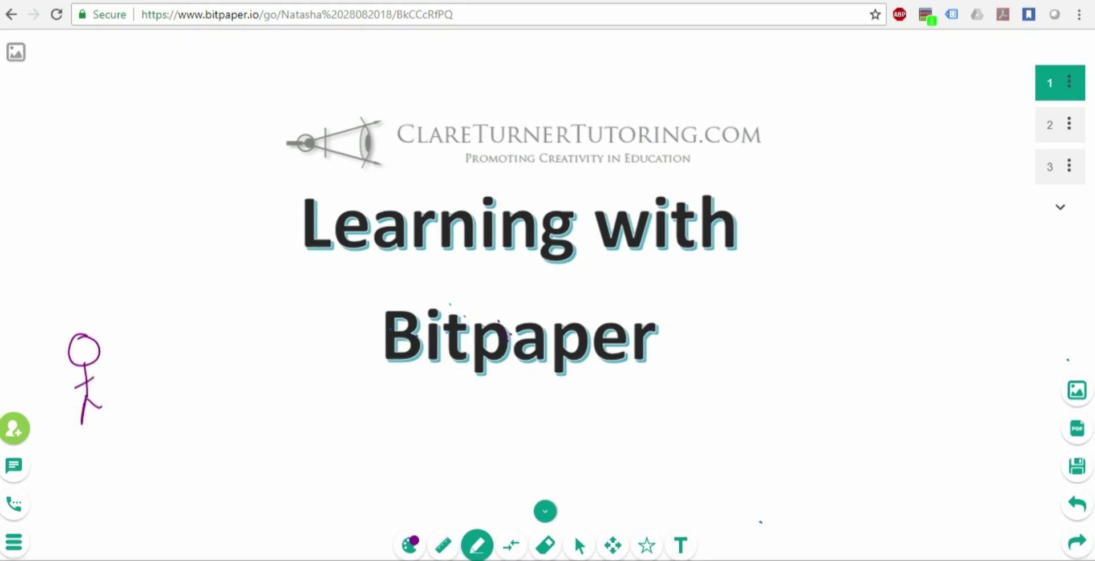
Write 'Hi' beside the stick figure inside a speech bubble
mouse_move(130, 276)
left_mouse_down()
mouse_move(128, 310)
mouse_move(142, 288)
left_mouse_up()
left_click_drag(142, 272, 152, 301)
left_click(151, 277)
mouse_move(117, 360)
left_mouse_down()
mouse_move(106, 263)
mouse_move(184, 340)
mouse_move(112, 361)
left_mouse_up()
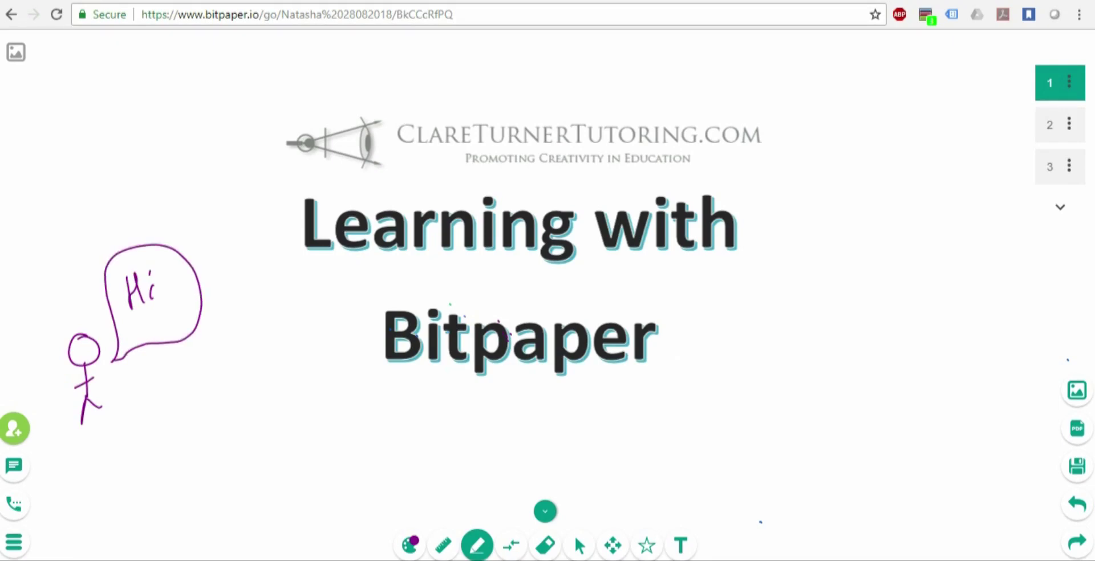
left_click(126, 538)
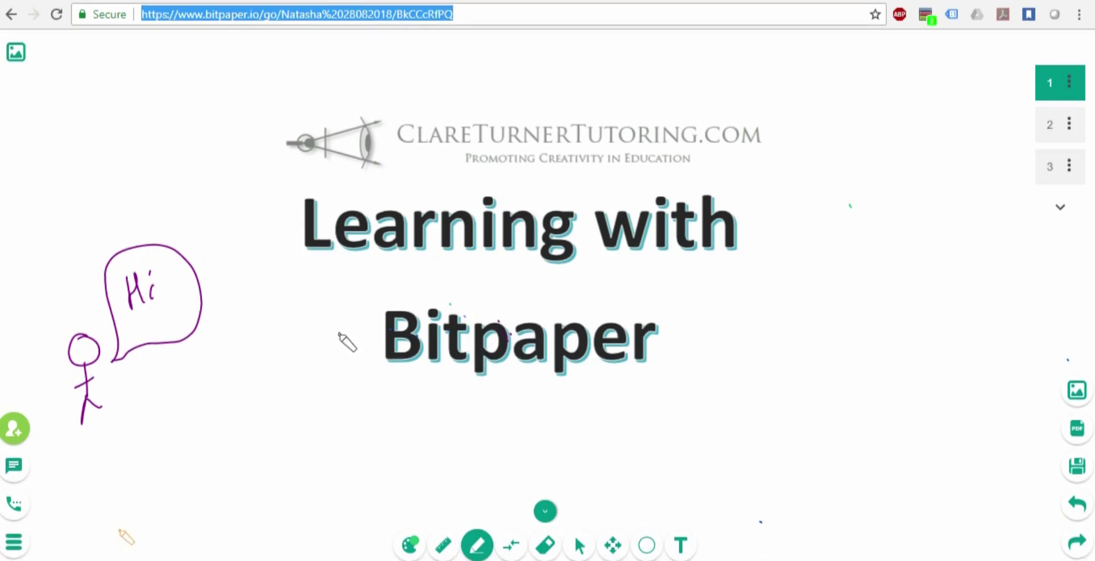
left_click(1076, 507)
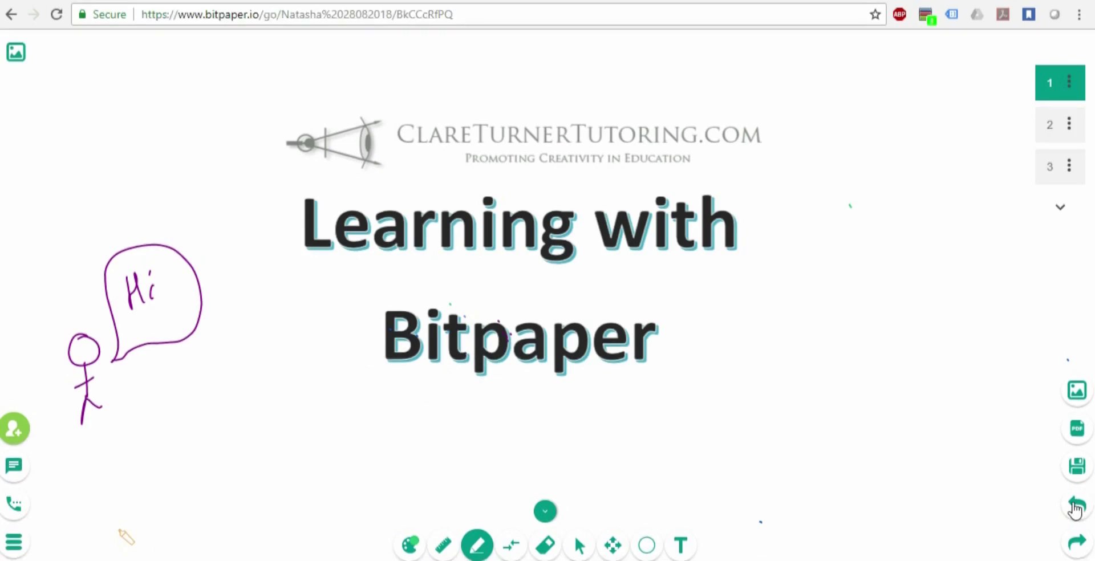
left_click(1077, 507)
left_click(1077, 507)
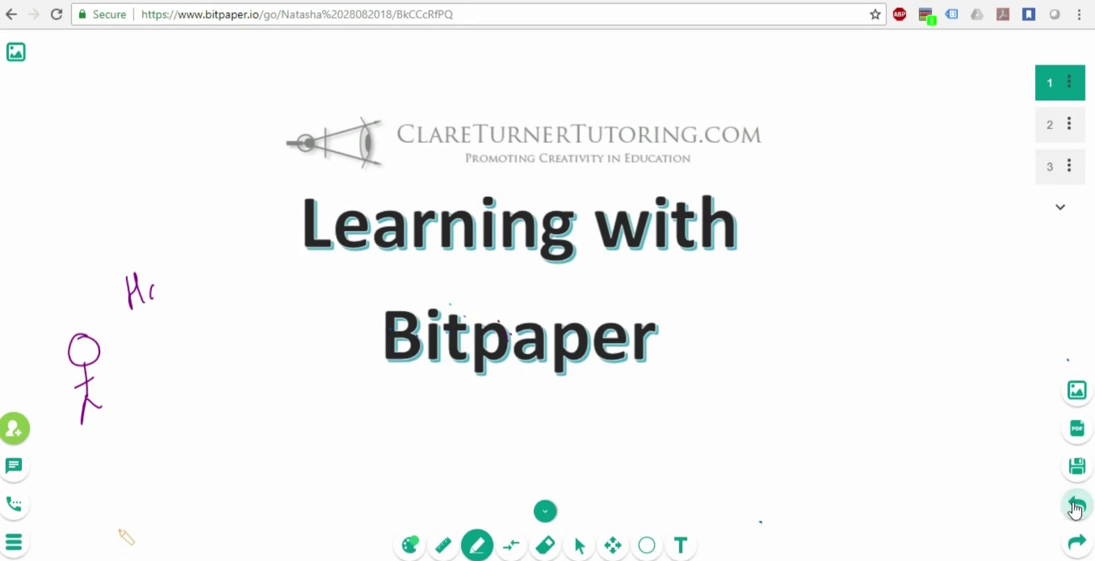
left_click(1076, 507)
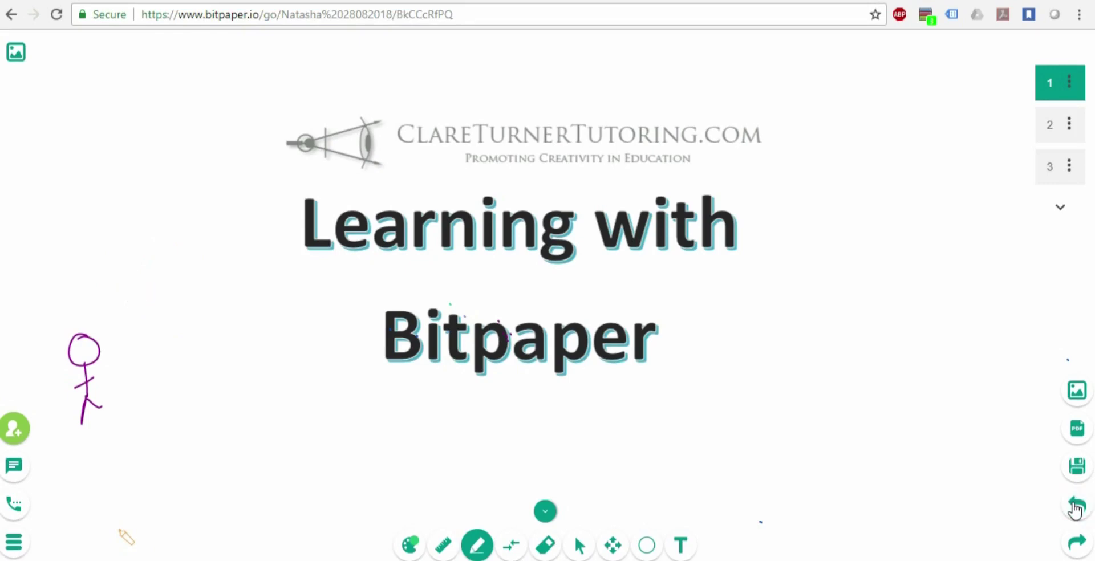
left_click(1080, 549)
left_click(1080, 549)
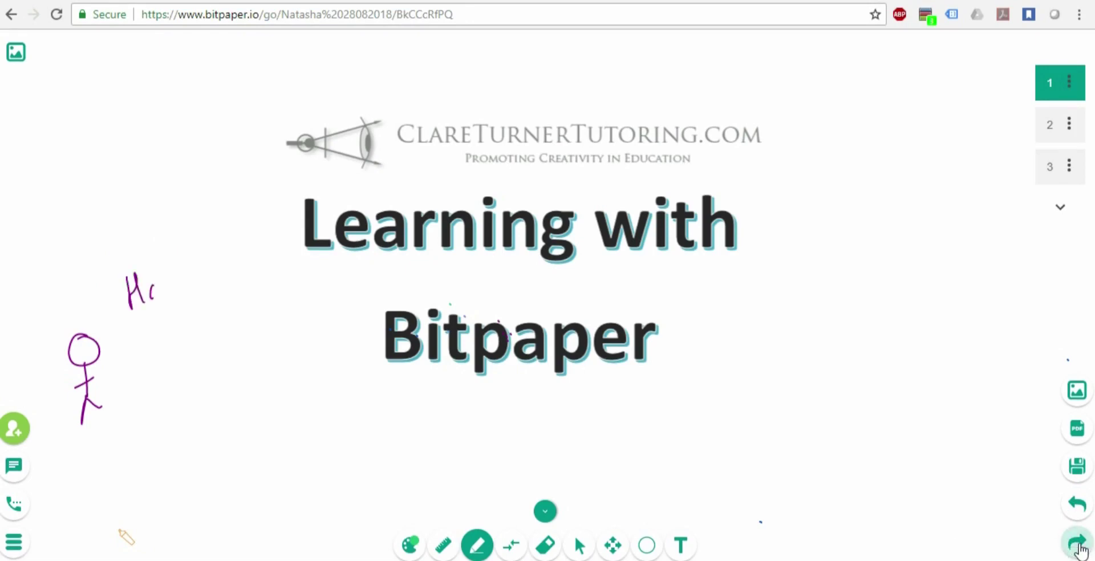
left_click(1079, 550)
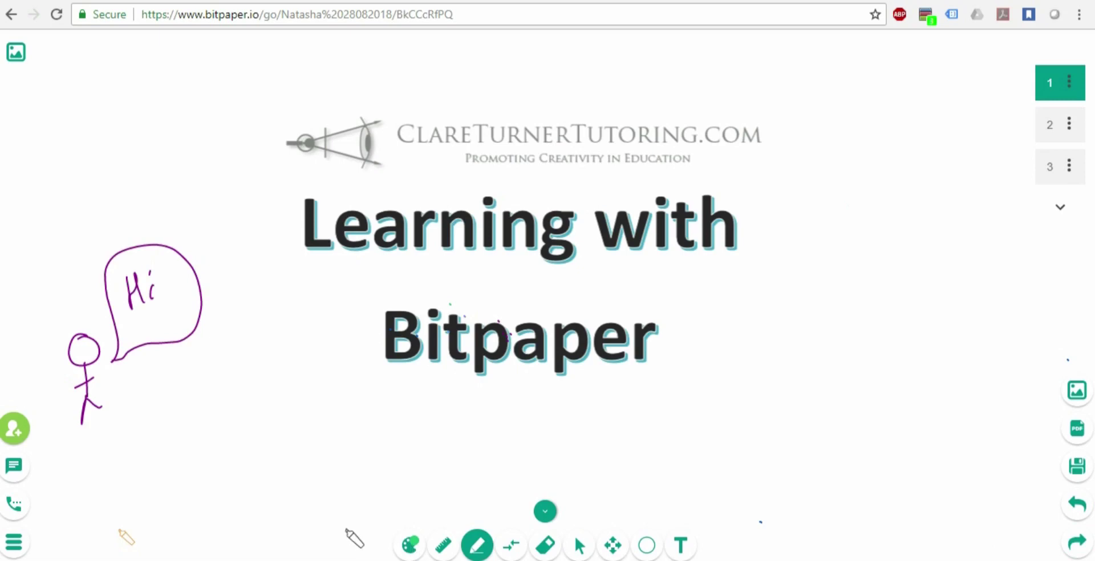
key("ctrl+z")
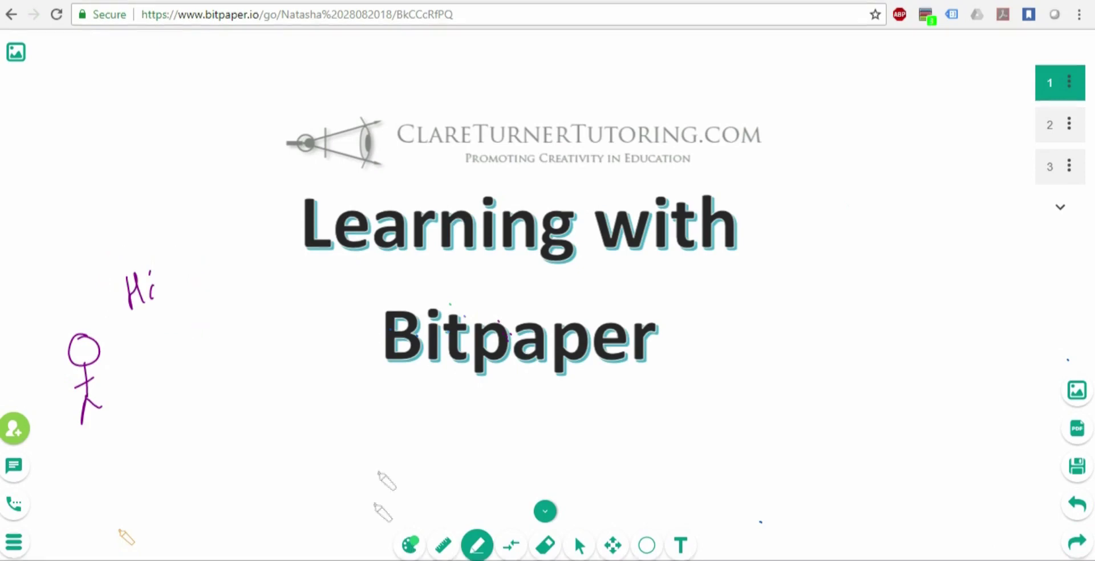
Erase the handwritten 'Hi', leaving only the purple stick figure
key("e")
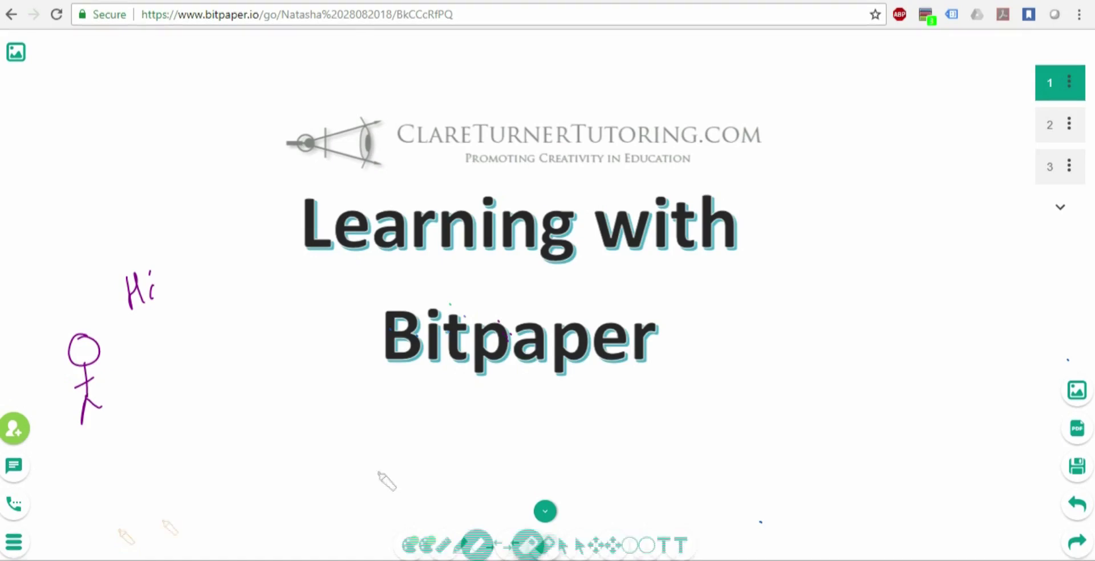
mouse_move(129, 284)
left_mouse_down()
mouse_move(160, 259)
mouse_move(128, 306)
mouse_move(183, 259)
left_mouse_up()
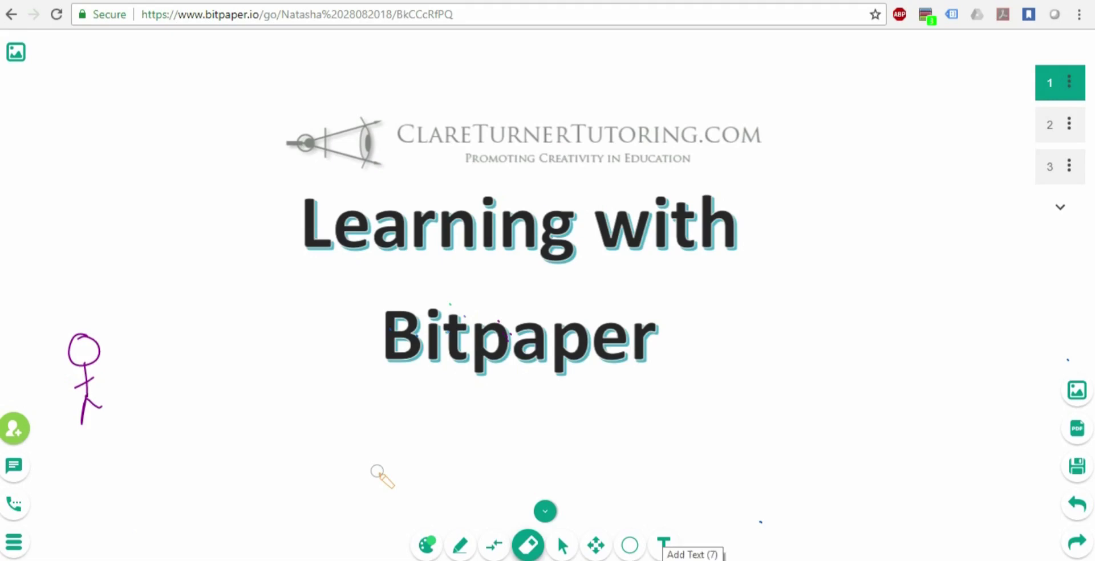
left_click(663, 545)
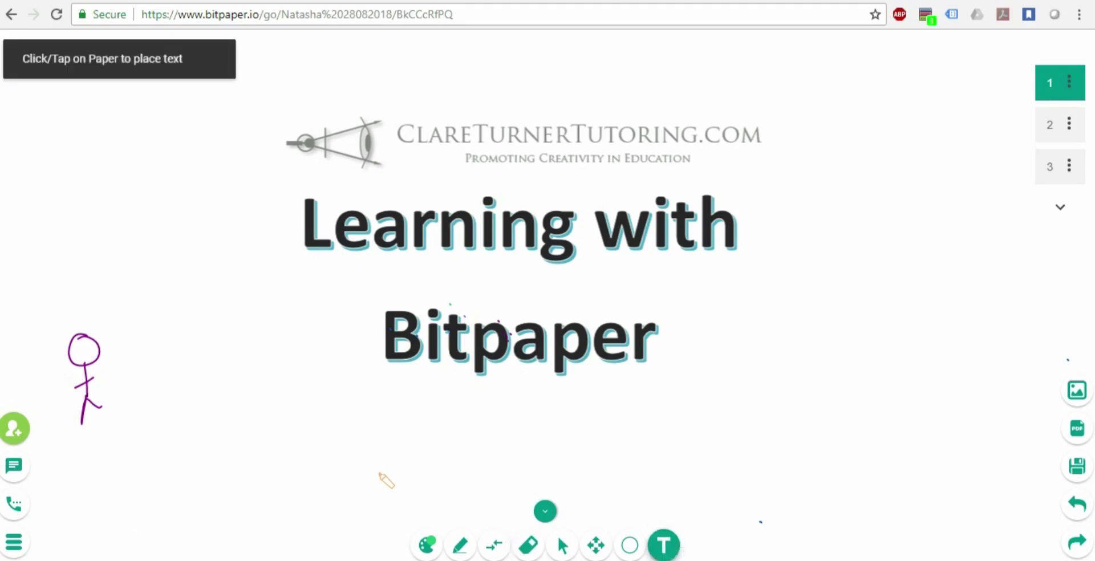
Add the typed line 'Hello, this is much neater' and enlarge it to size 26
left_click(753, 338)
type("Hell")
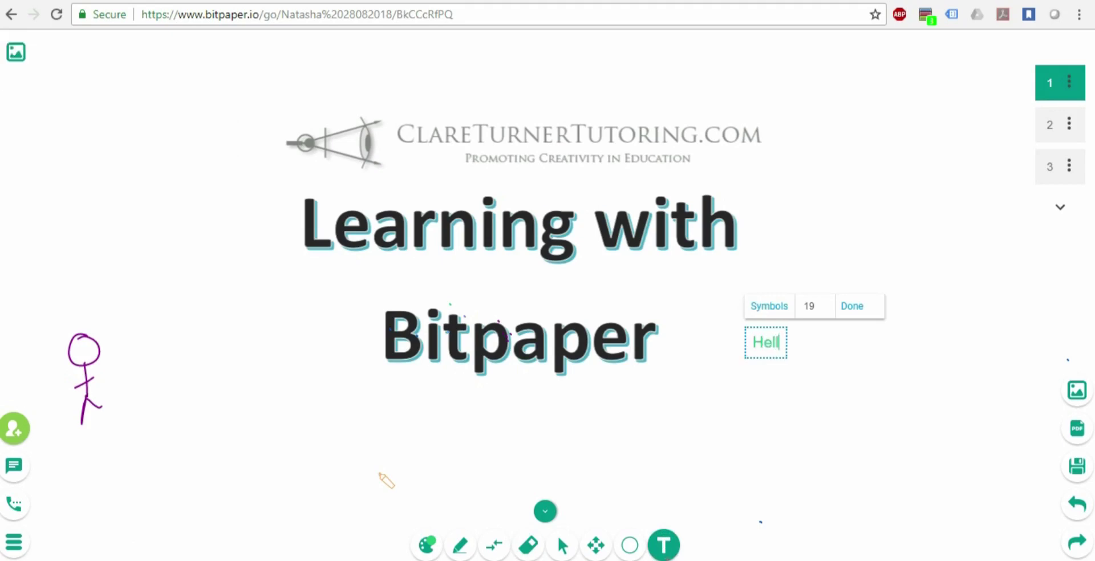
type("o, this is")
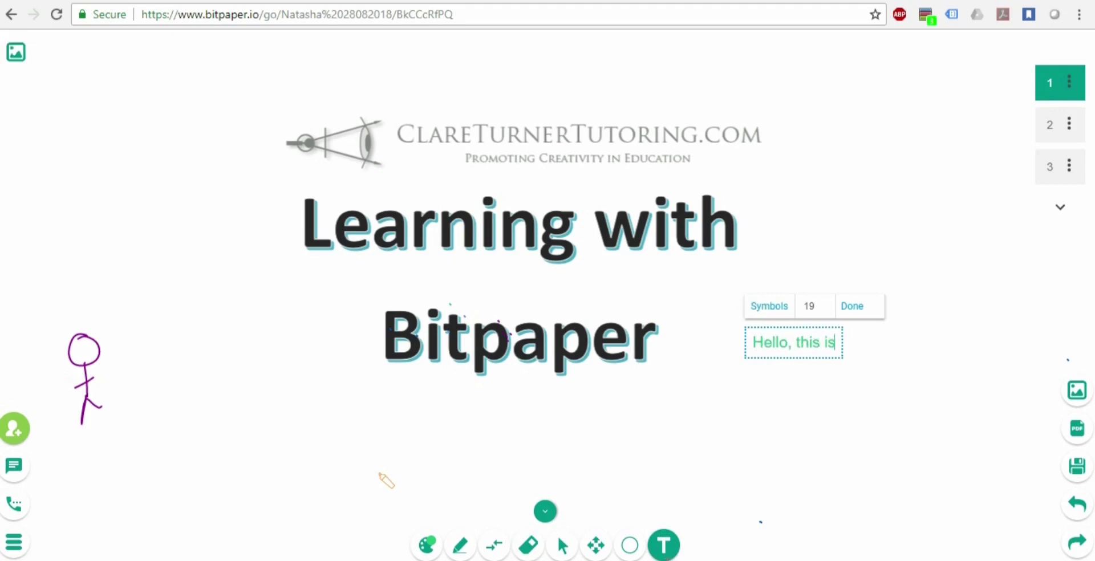
type(" much neater")
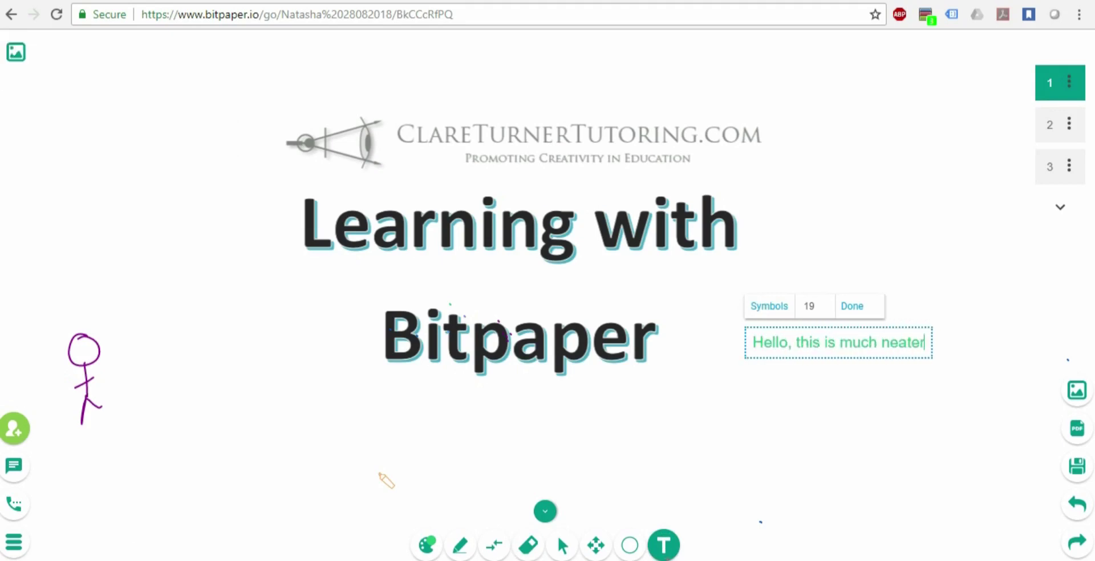
left_click(827, 303)
left_click(827, 303)
left_click(827, 303)
left_click(827, 303)
left_click(827, 303)
left_click(826, 302)
left_click(827, 303)
left_click(827, 302)
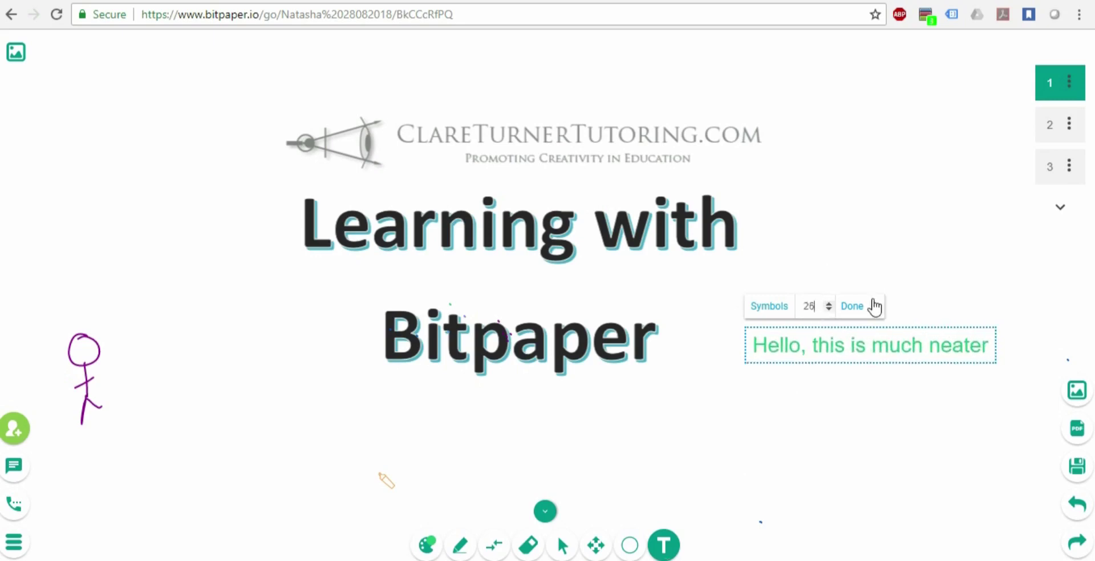
left_click(853, 307)
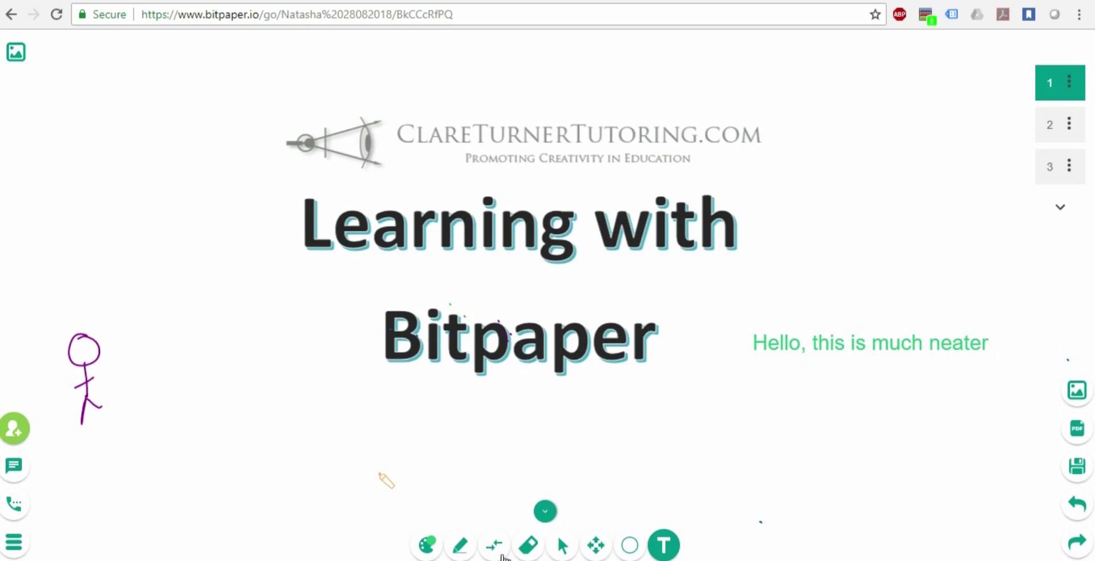
Move the sentence below the Bitpaper title, beside the stick figure
left_click(563, 545)
left_click(867, 359)
left_click_drag(837, 315, 382, 410)
left_click(700, 404)
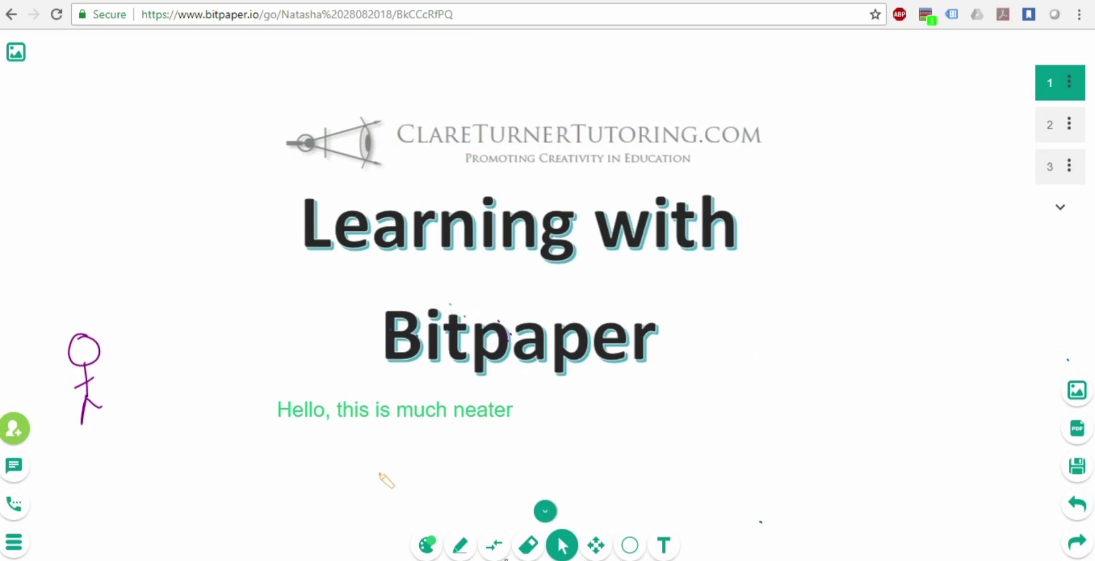
left_click(629, 546)
Draw a large green star to the right of the title
left_click(639, 424)
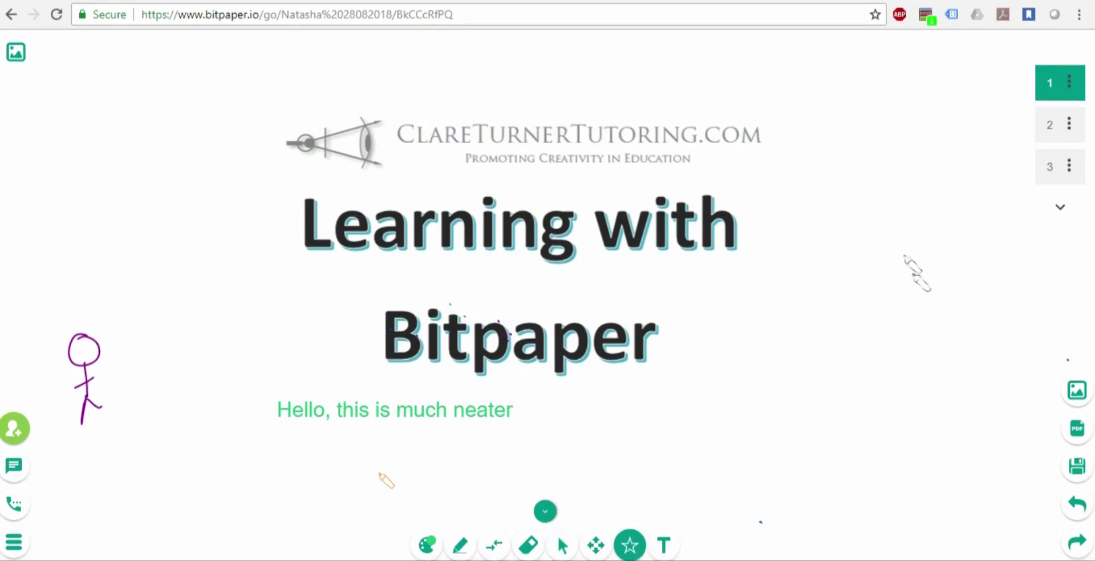
left_click_drag(806, 274, 931, 423)
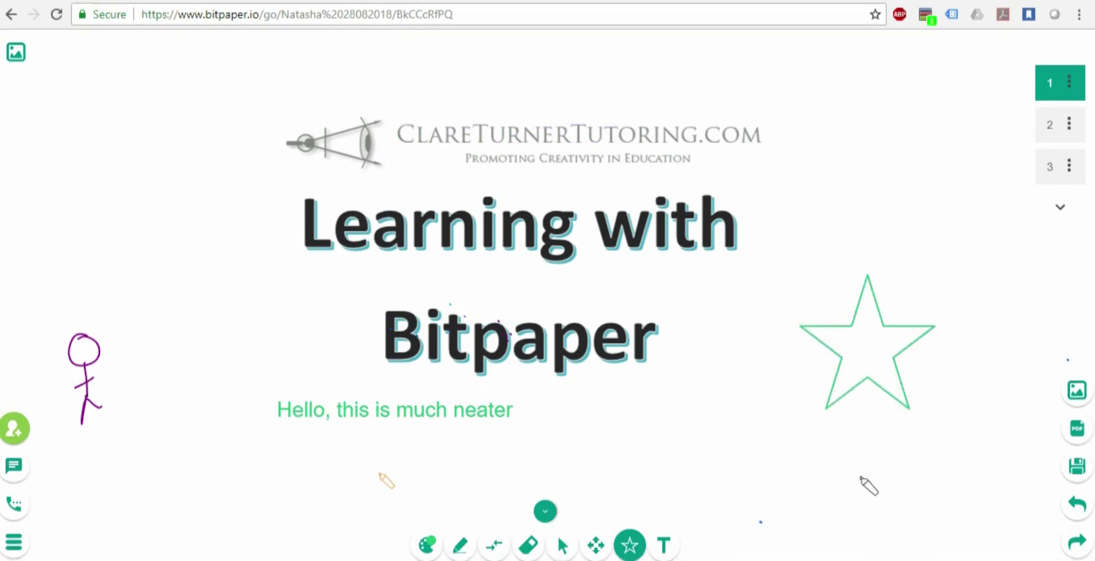
left_click(445, 546)
Switch to yellow and draw a small star inside the green star
left_click(408, 545)
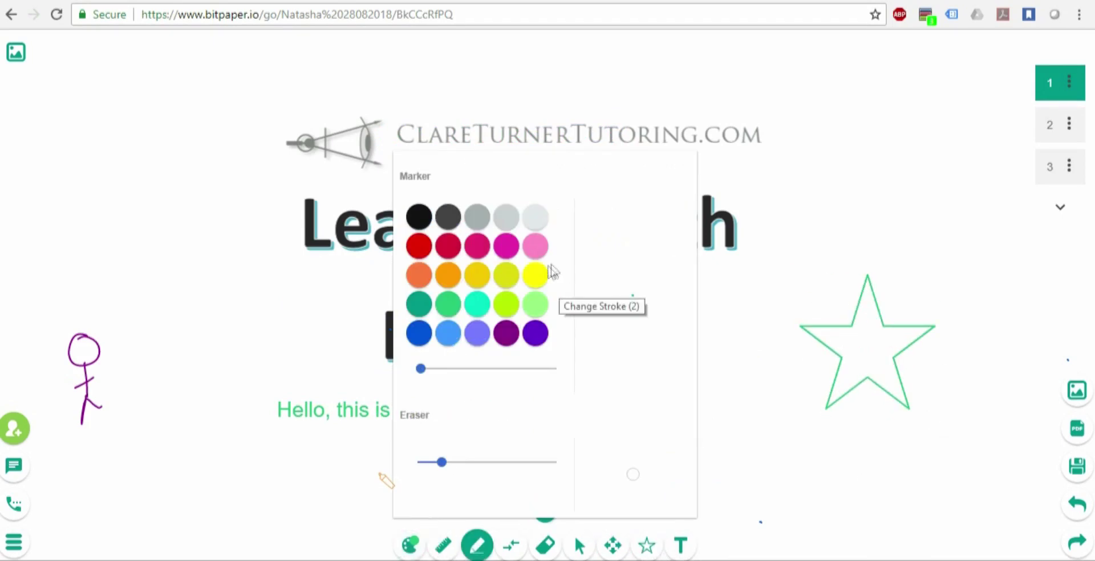
left_click(540, 282)
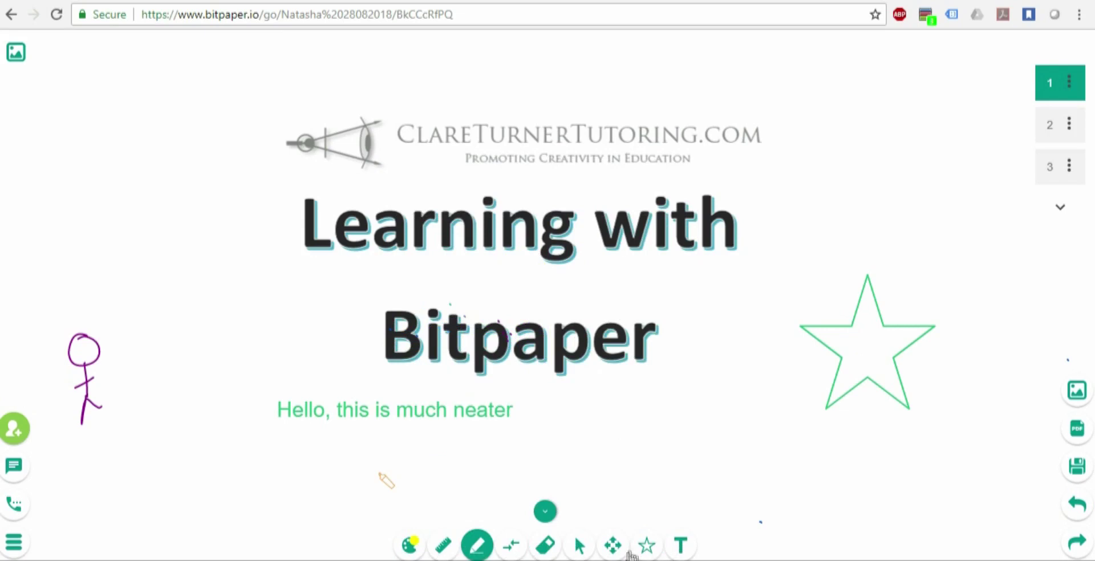
left_click(649, 546)
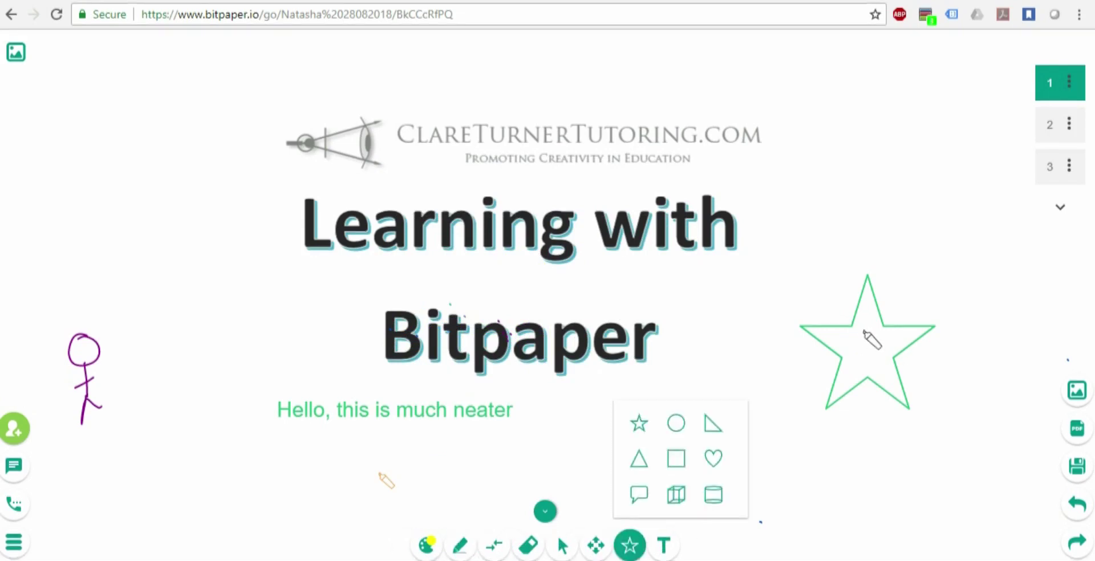
left_click(641, 424)
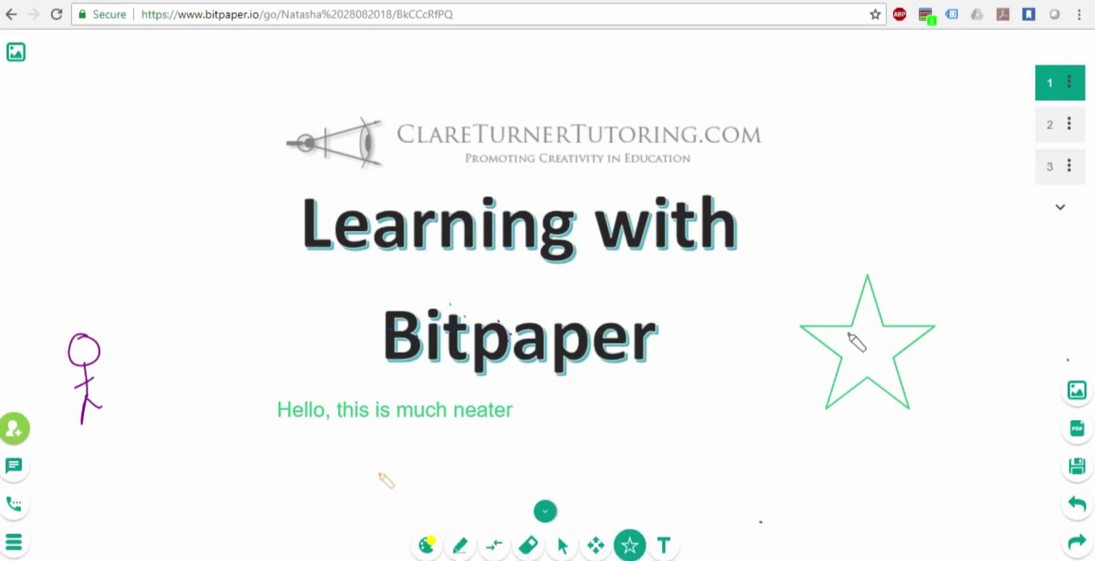
left_click_drag(848, 332, 907, 390)
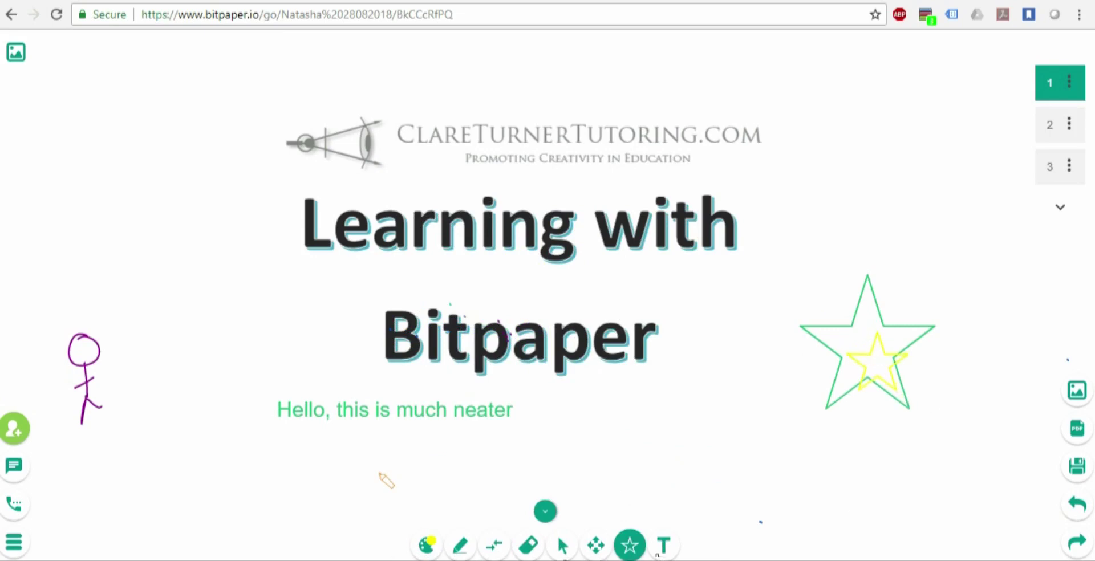
left_click(562, 548)
left_click(872, 362)
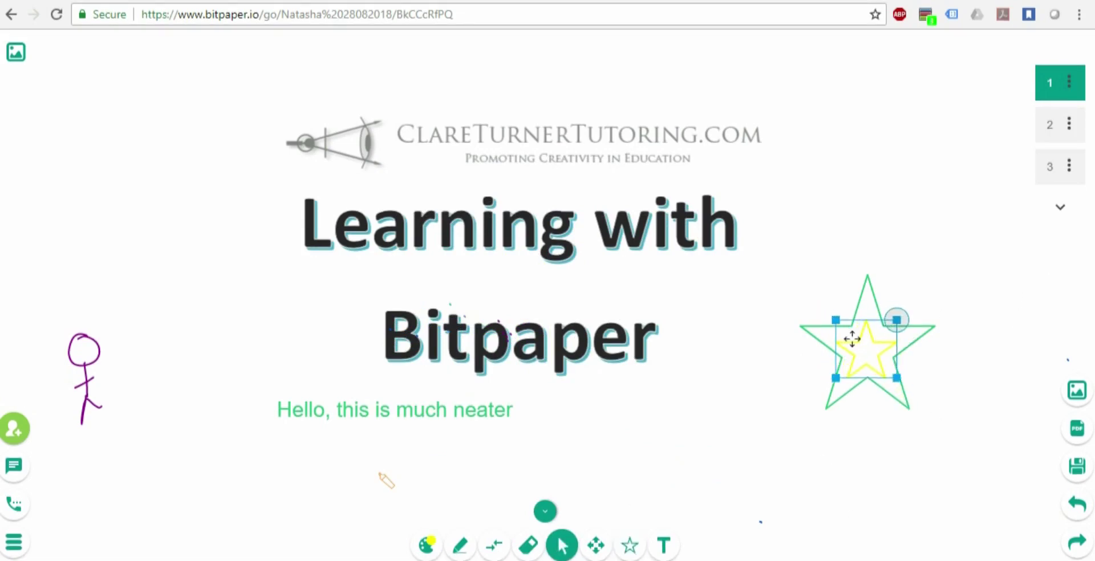
left_click(901, 460)
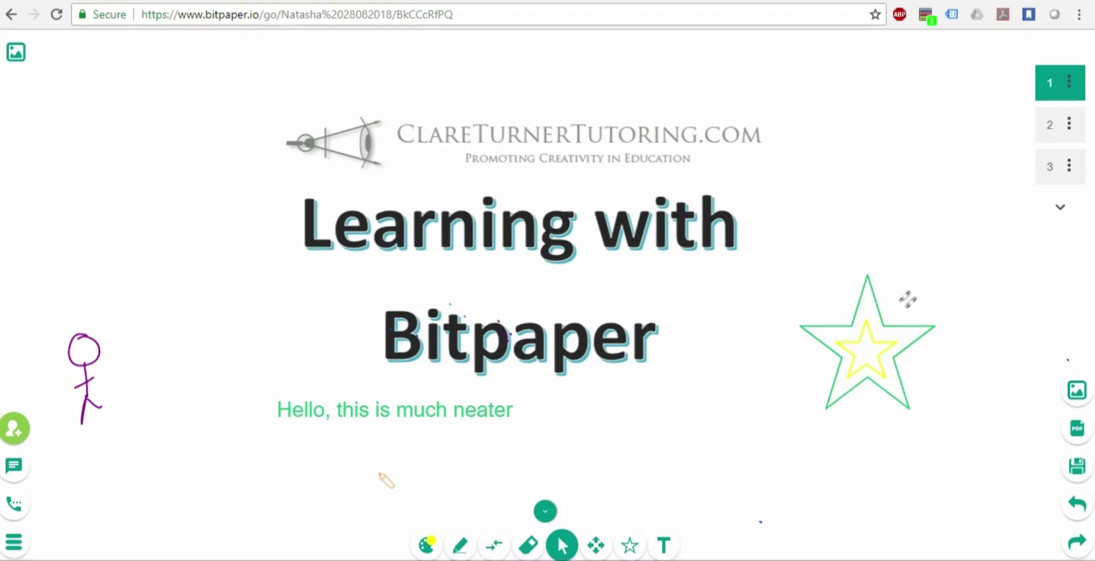
left_click(1062, 207)
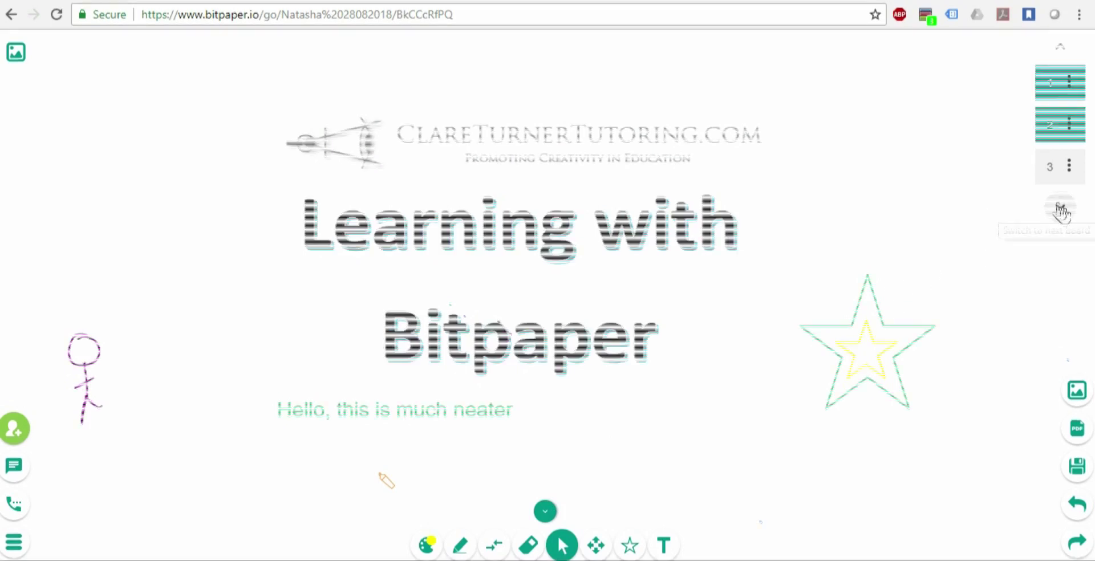
Insert the 'Red-shift and the Universe Questions' worksheet image and enlarge it to fill page 2
left_click(17, 52)
left_click(90, 200)
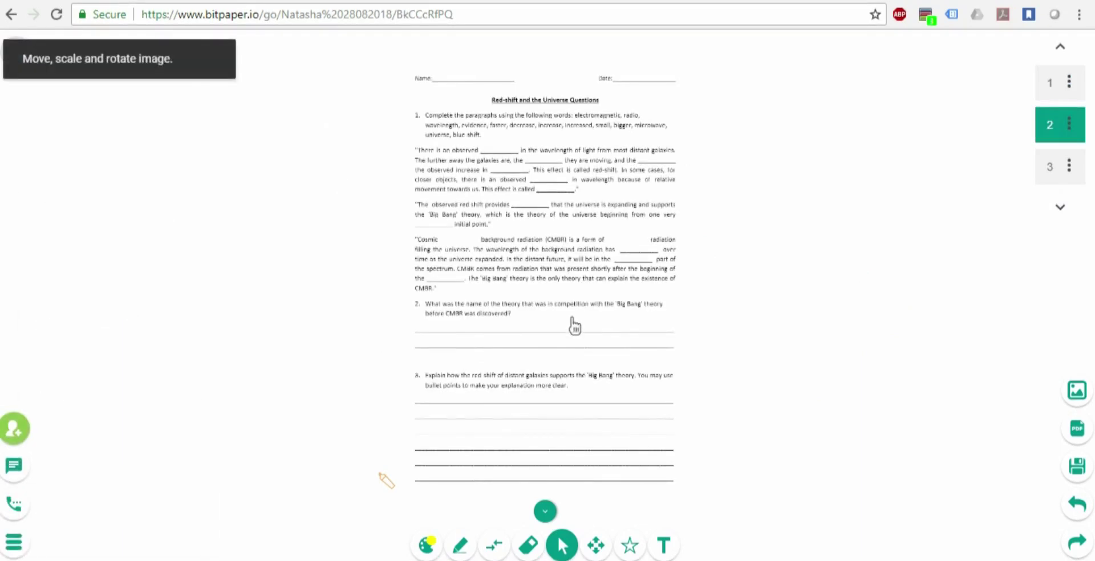
left_click_drag(575, 326, 480, 282)
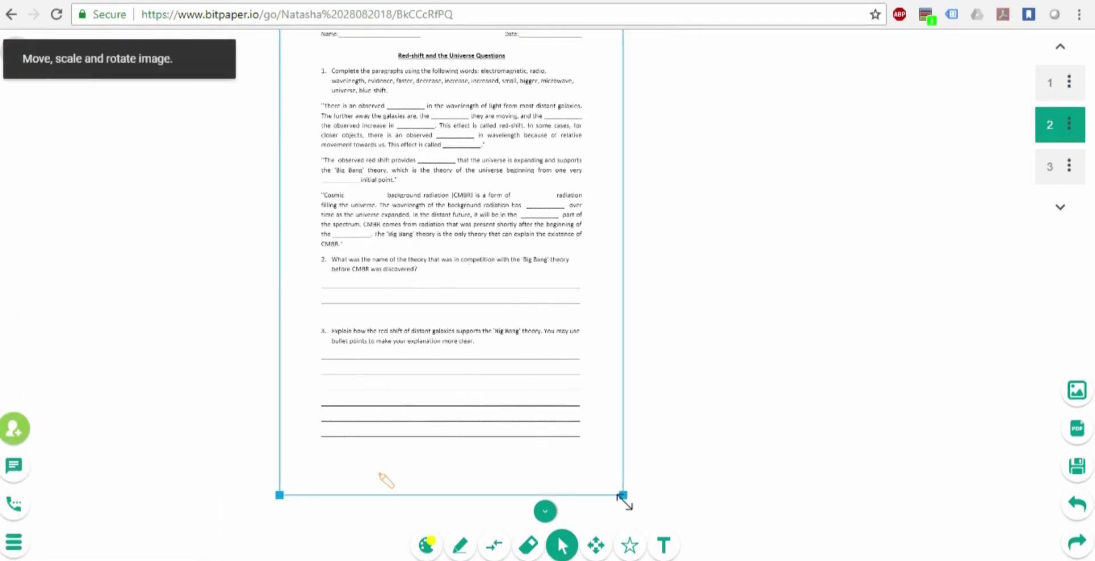
left_click_drag(623, 501, 786, 558)
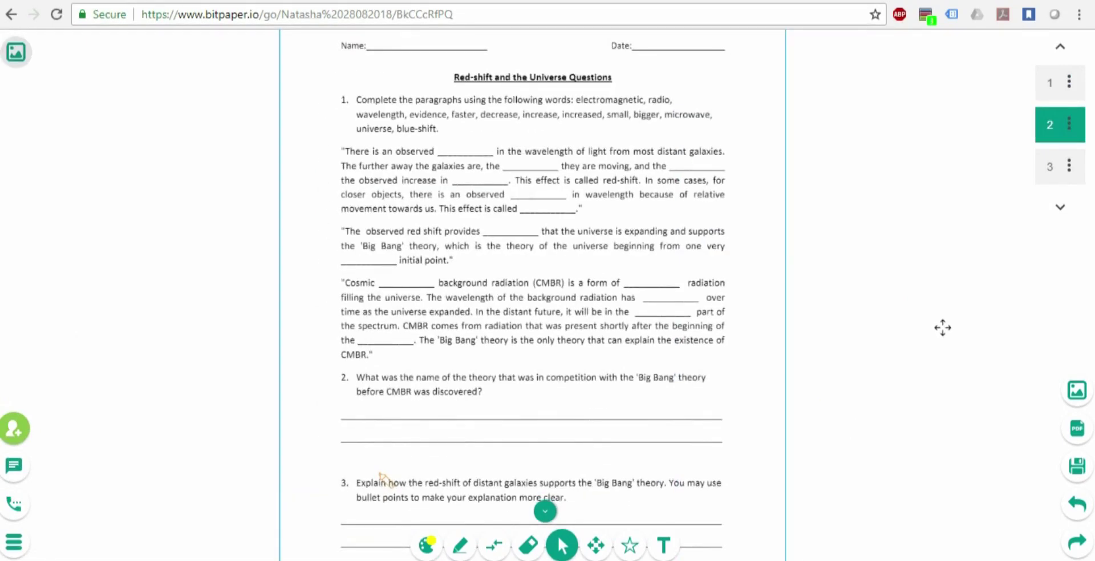
Set the pen colour to blue and select the Pen for writing on the worksheet
left_click(426, 546)
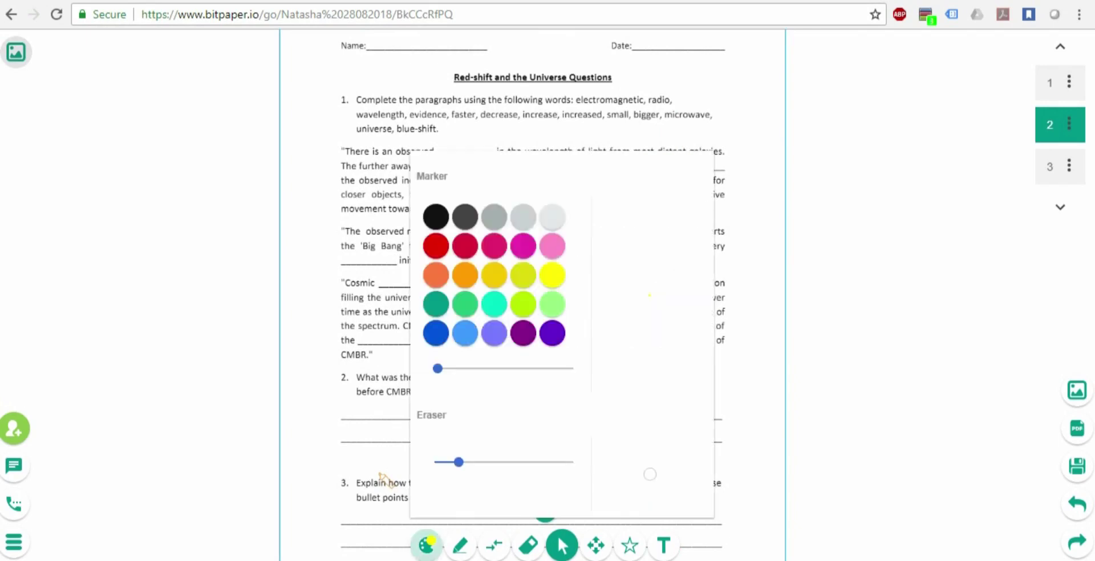
left_click(436, 332)
left_click(427, 548)
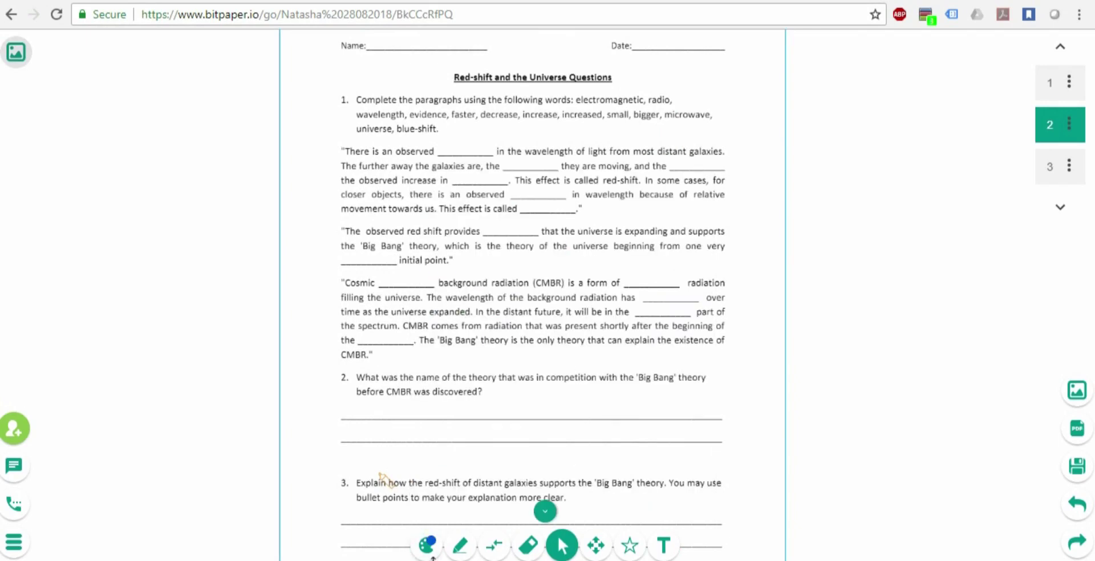
left_click(460, 546)
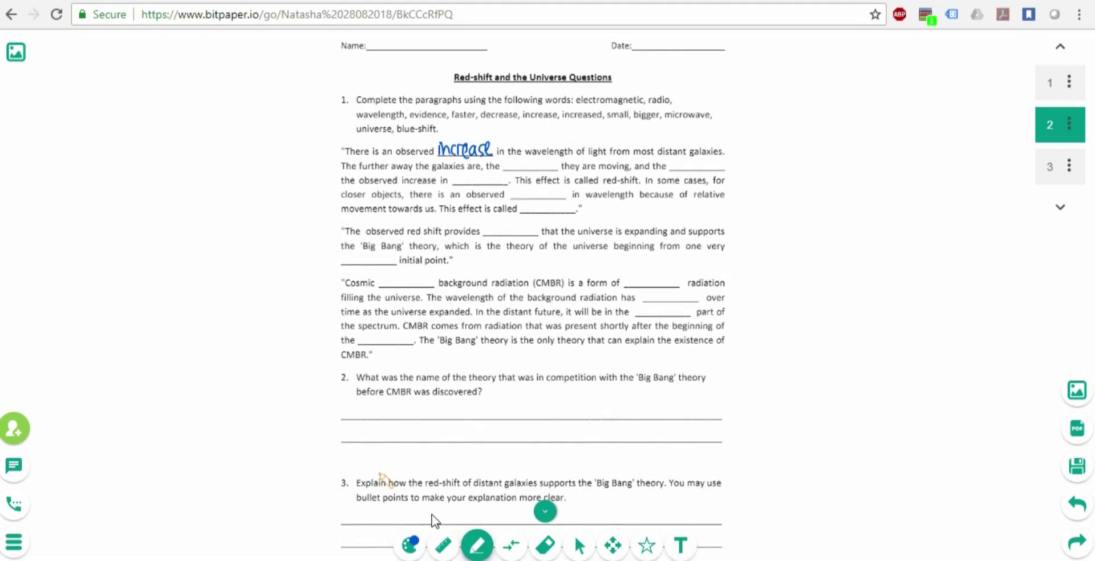
key("ctrl+Tab")
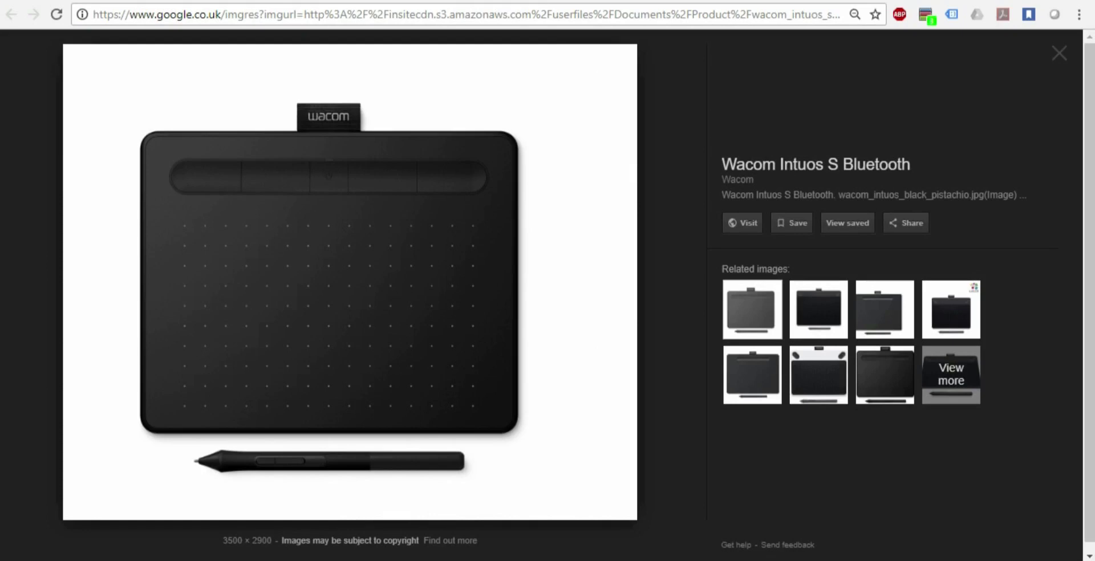
Snip the Wacom Intuos S Bluetooth tablet picture shown in Google Images
left_click(783, 17)
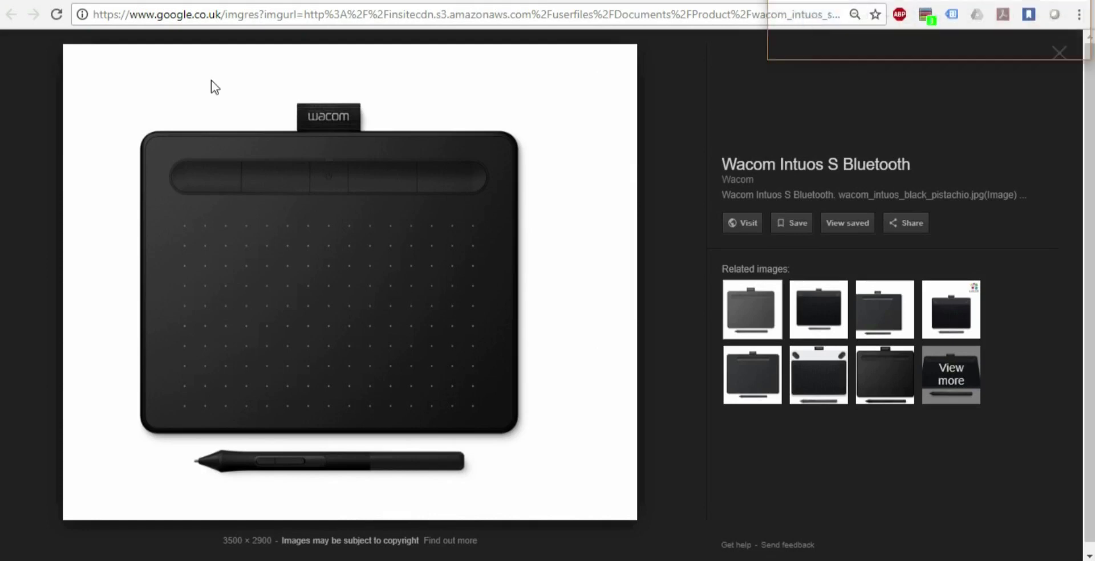
left_click_drag(101, 55, 590, 500)
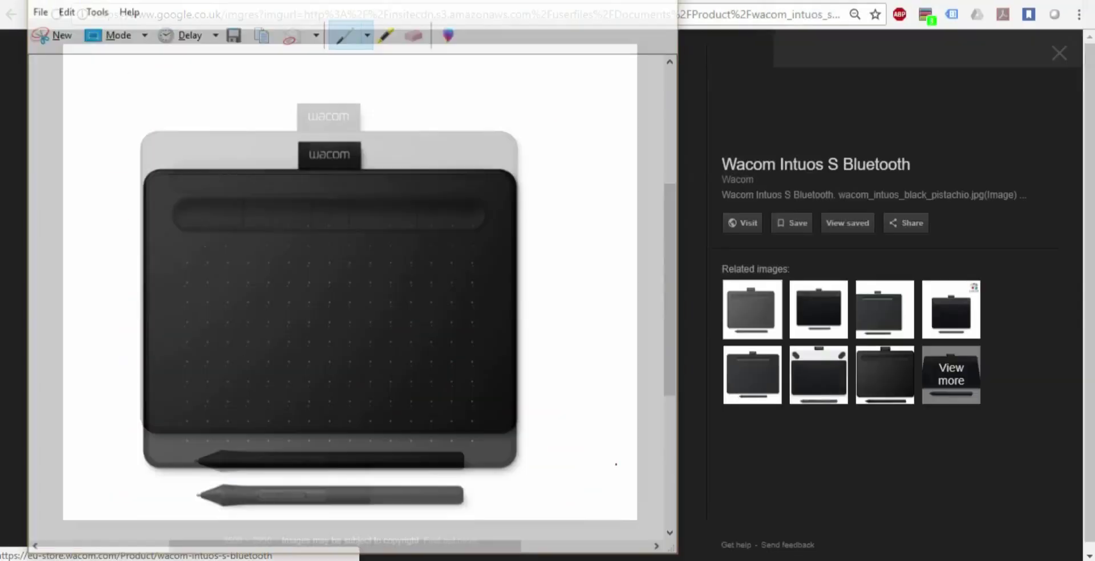
left_click(594, 2)
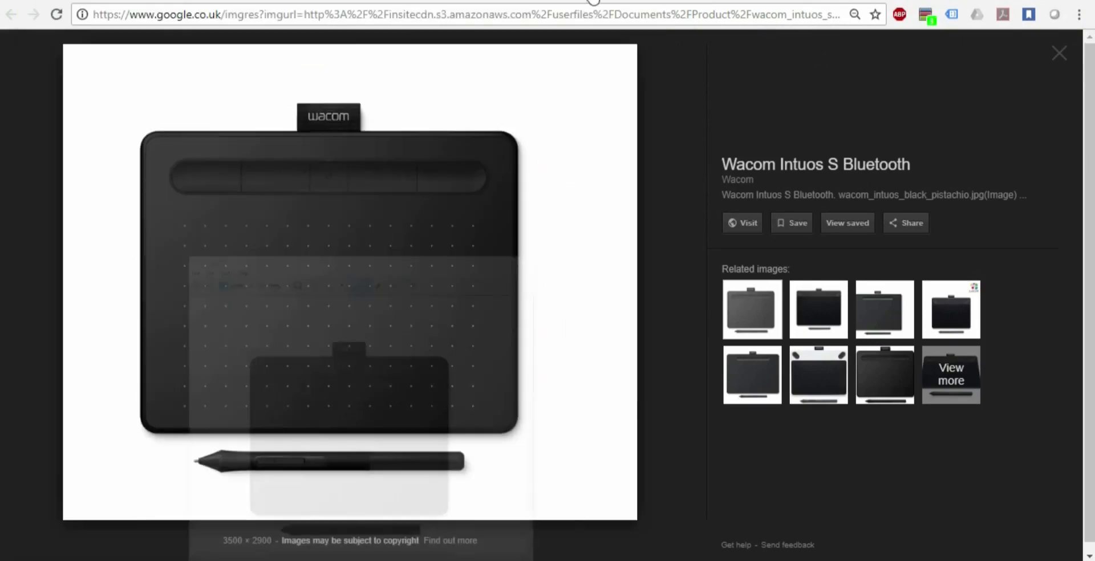
Place the snipped Wacom tablet picture on page 3 of the board
left_click(594, 2)
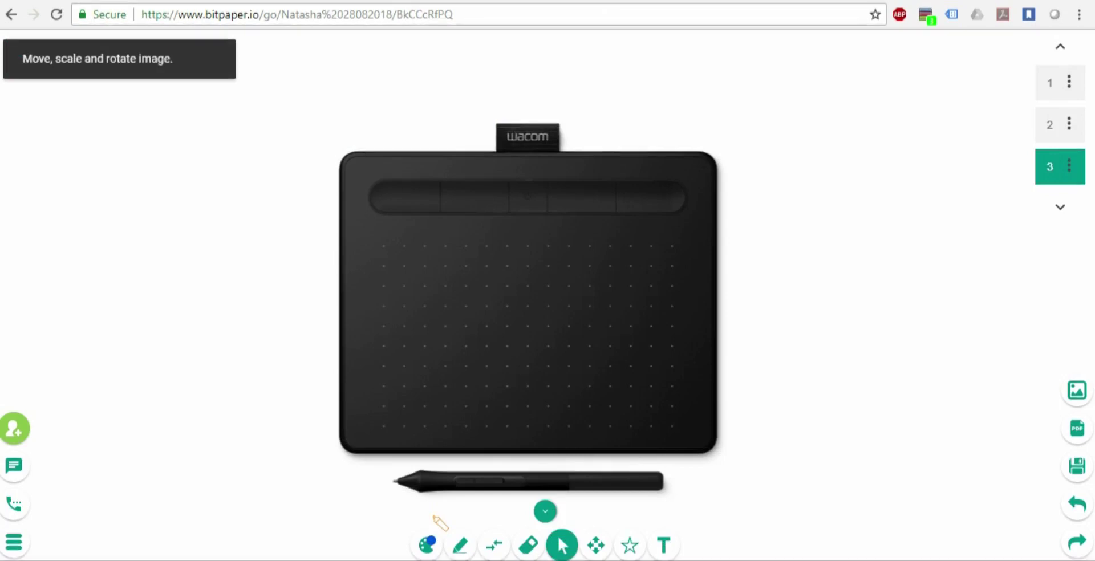
left_click(459, 546)
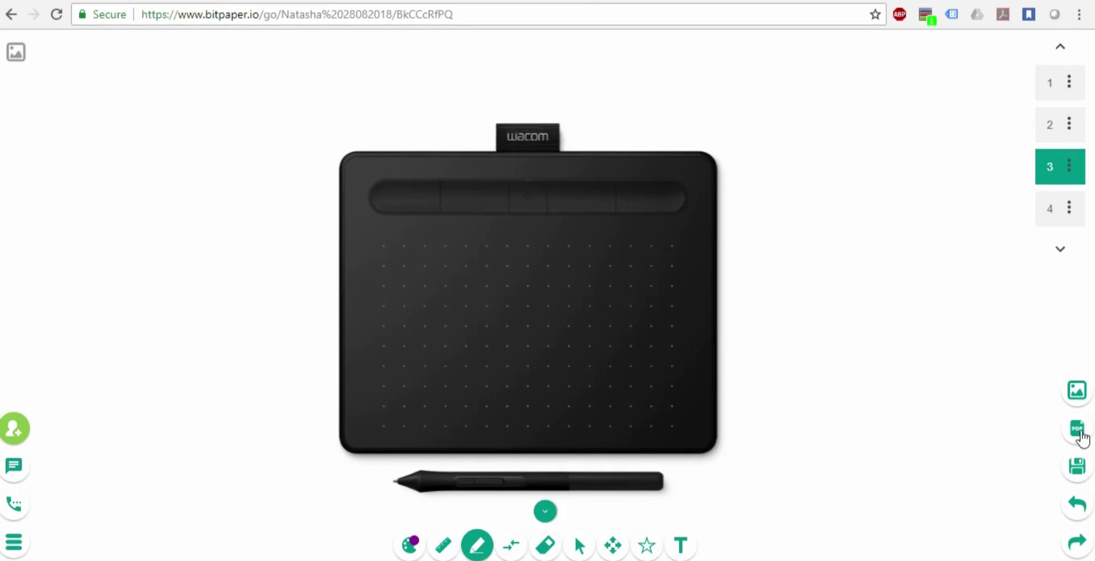
left_click(1077, 432)
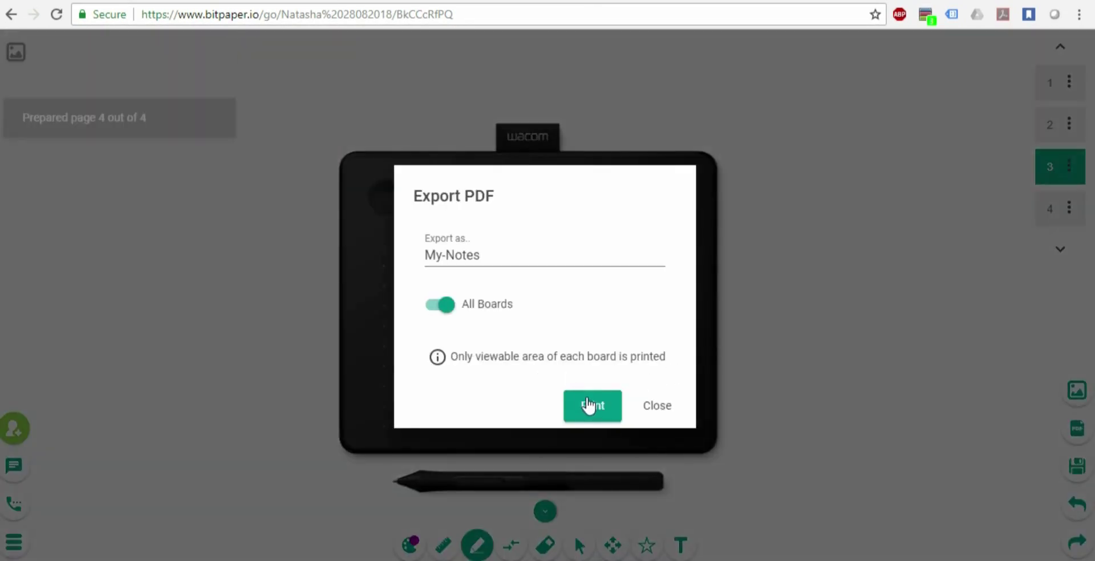
Export all boards to a PDF named 'My-Notes'
left_click(591, 405)
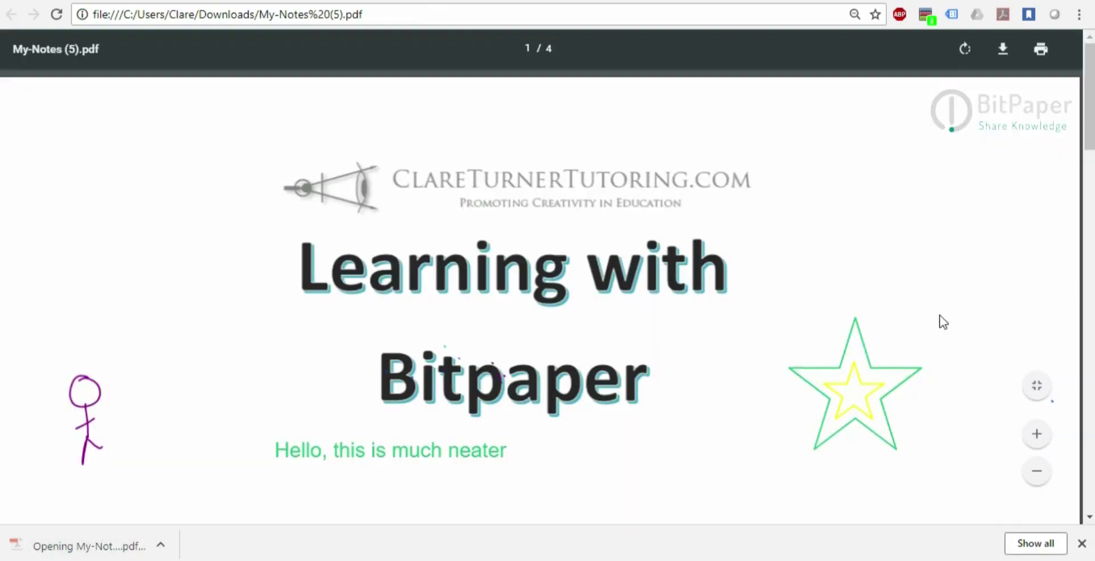
Scroll through the four-page My-Notes PDF, then go back to the Bitpaper board tab
scroll(860, 318, "down", 20)
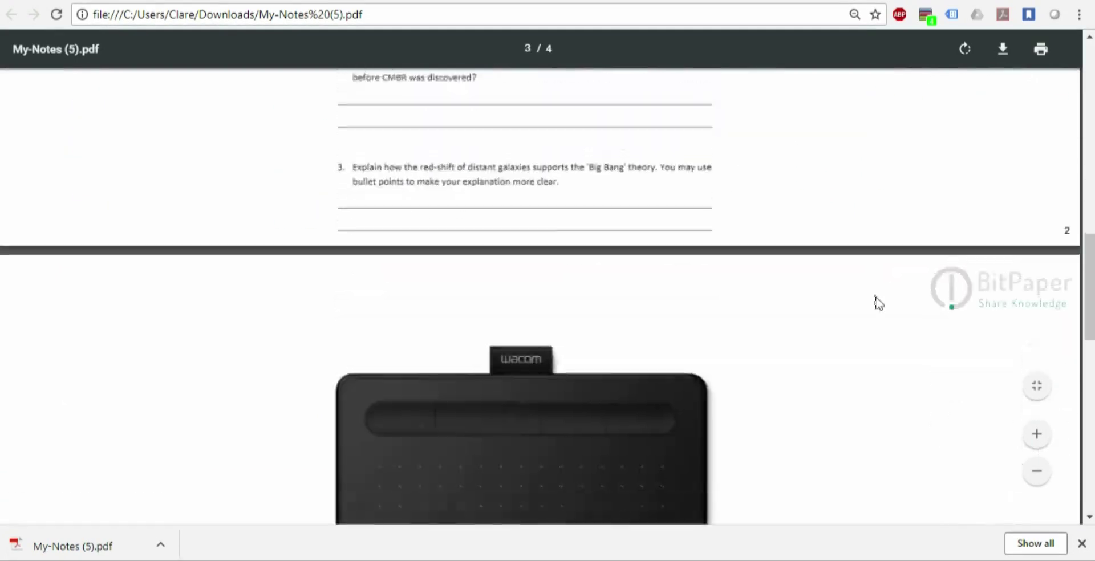
scroll(867, 296, "down", 5)
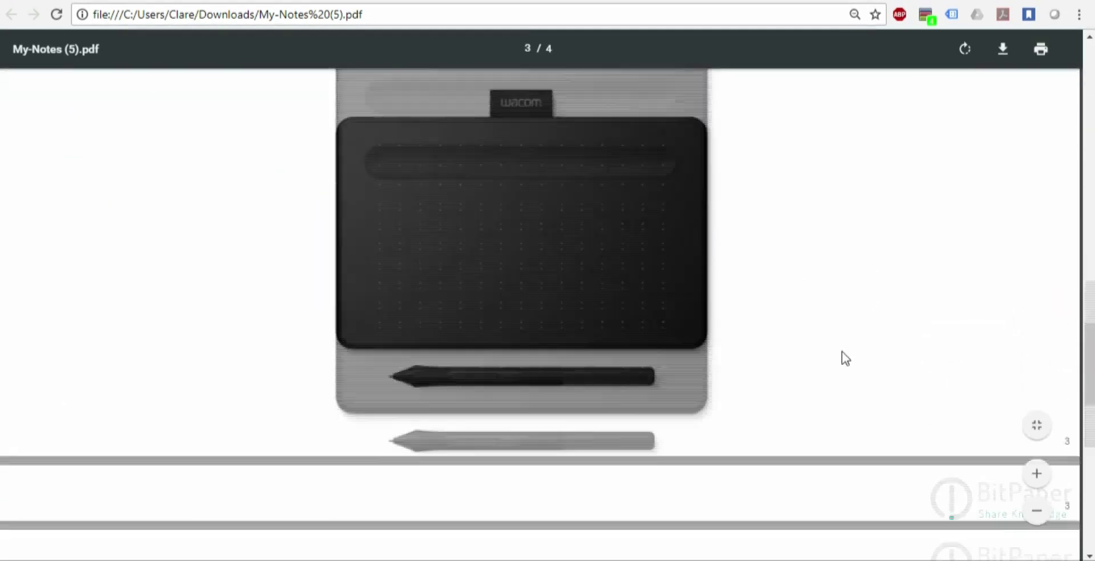
scroll(833, 319, "up", 20)
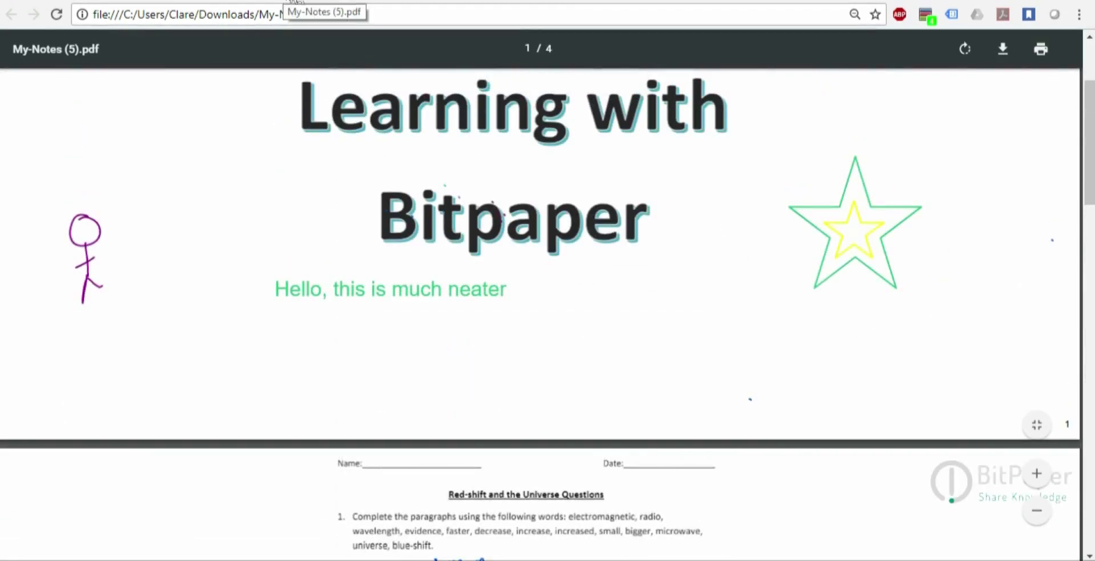
left_click(294, 2)
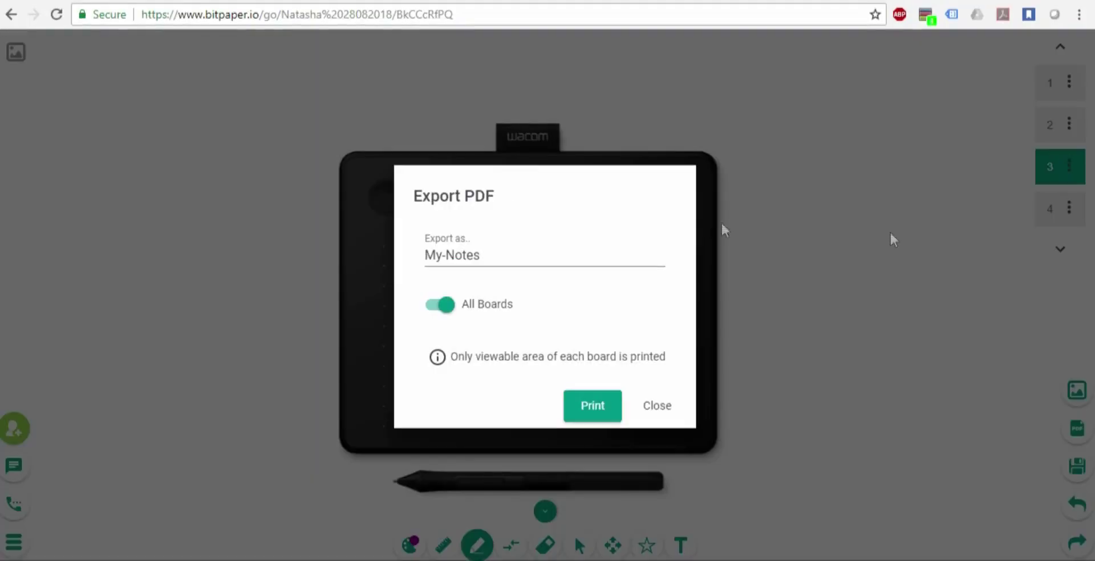
Close the My-Notes Export PDF dialog and switch to the Move tool for panning
left_click(657, 406)
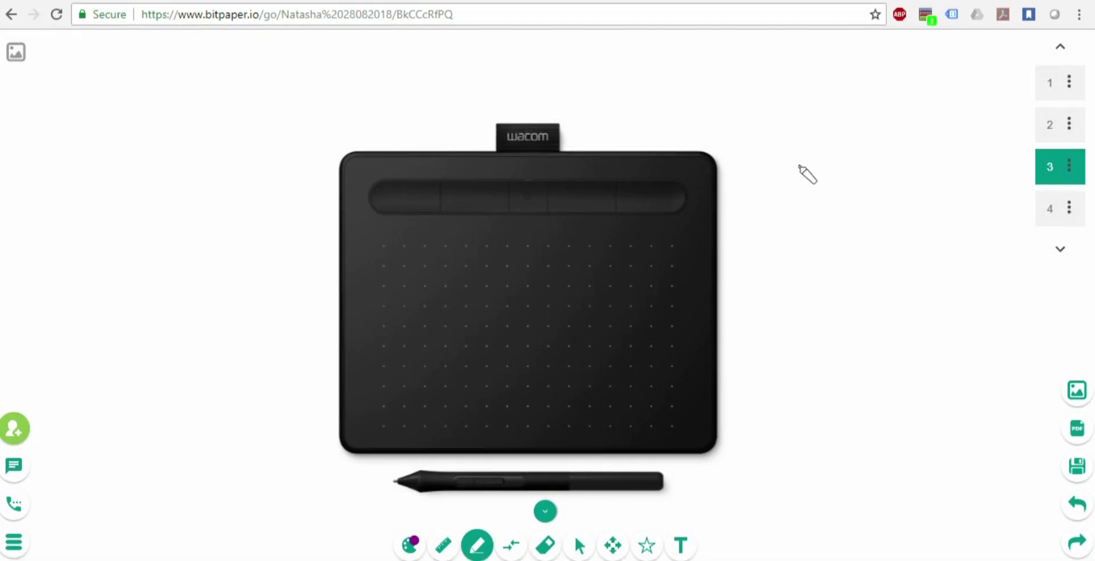
left_click(621, 550)
Pan the board left and paste the contact e-mail as purple text beside the Wacom tablet picture
left_click_drag(675, 361, 448, 366)
left_click(665, 546)
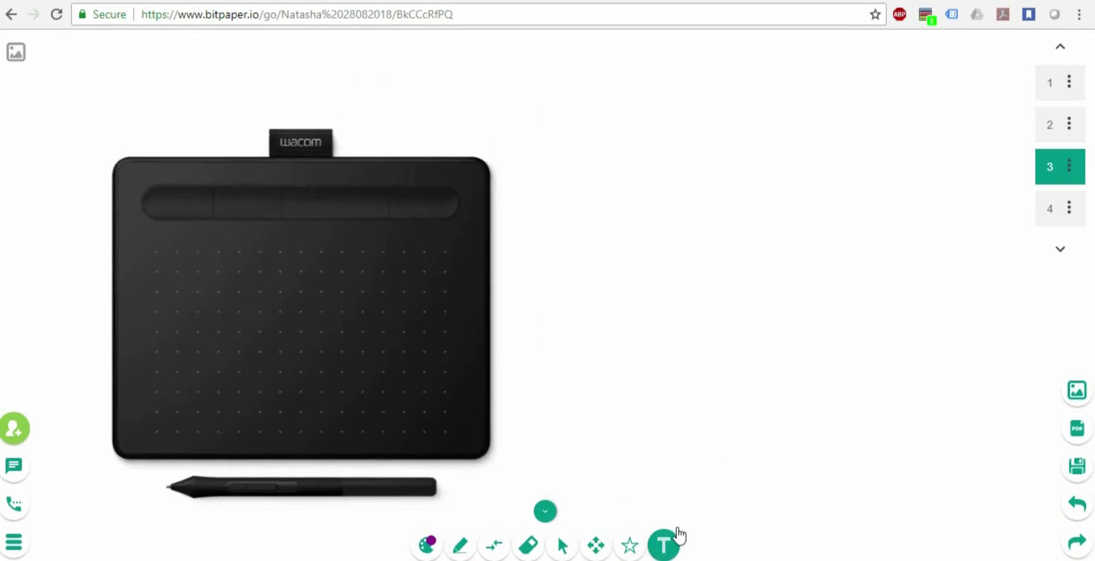
left_click(675, 165)
key("ctrl+v")
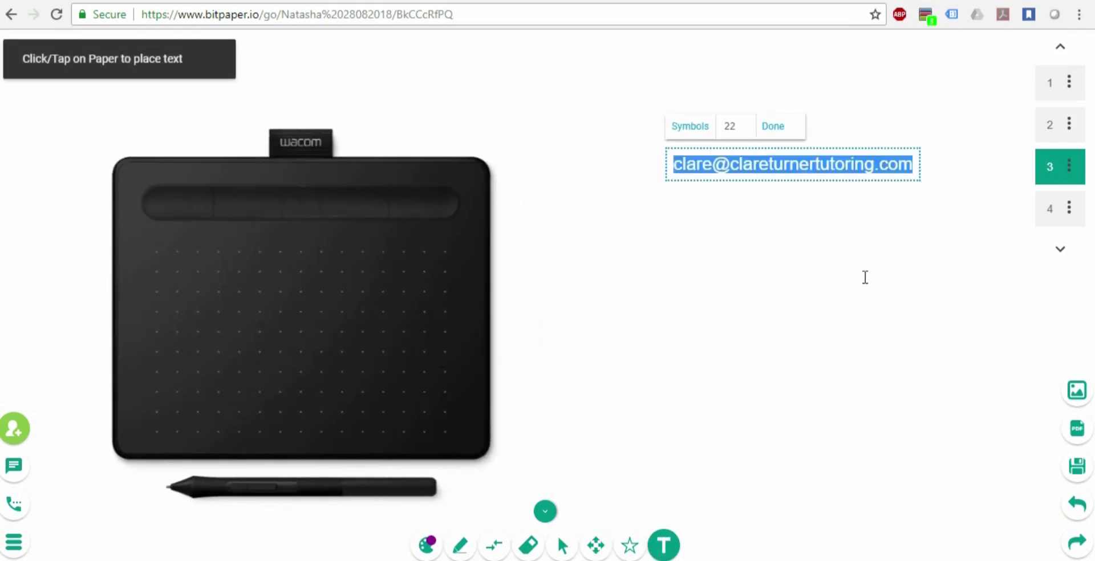
left_click(819, 318)
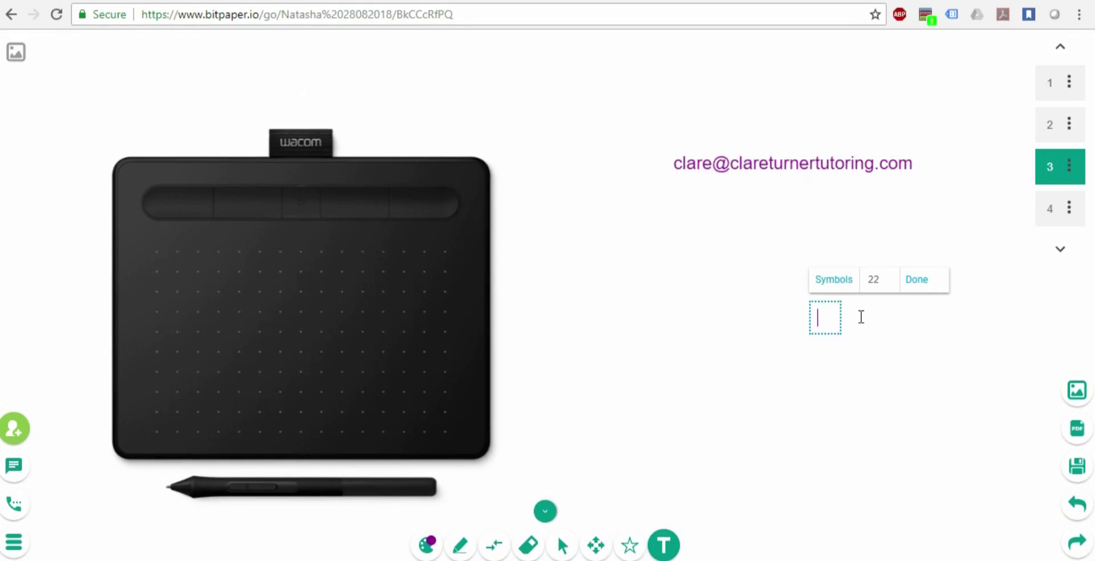
key("p")
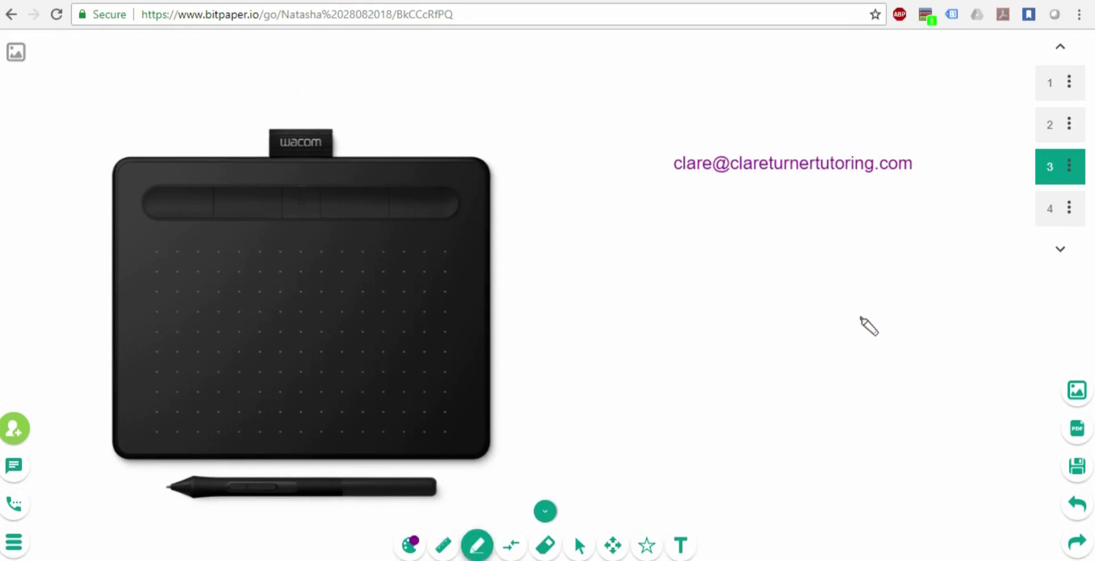